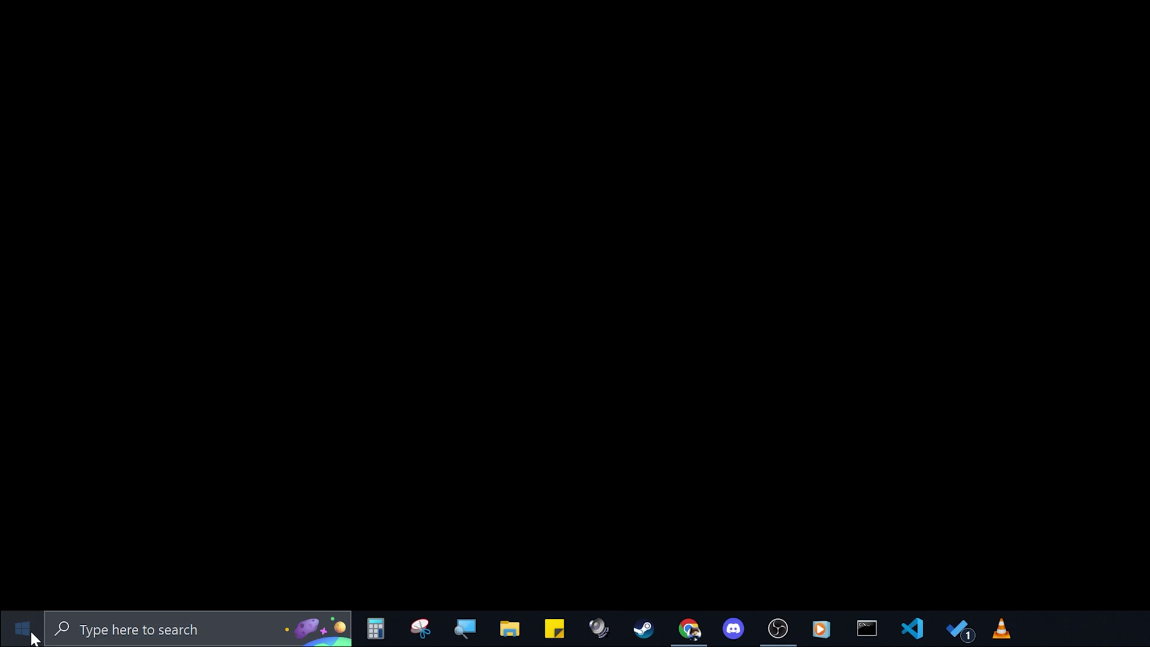
- View the PC's About information under Settings > System
left_click(27, 634)
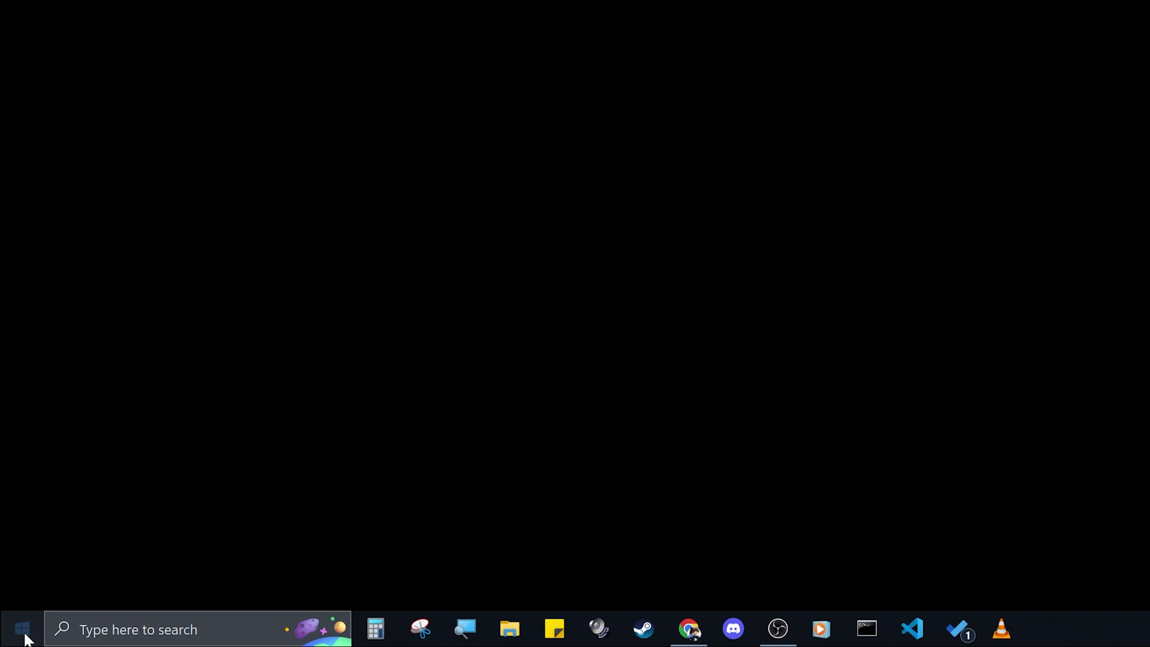
left_click(27, 548)
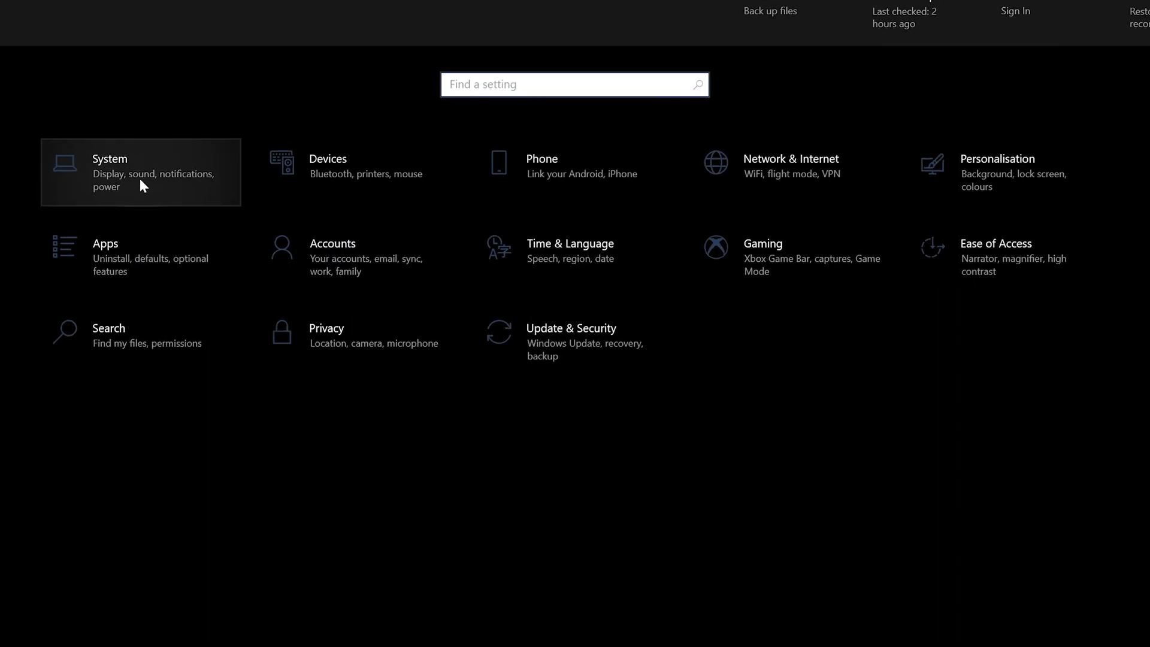
left_click(197, 192)
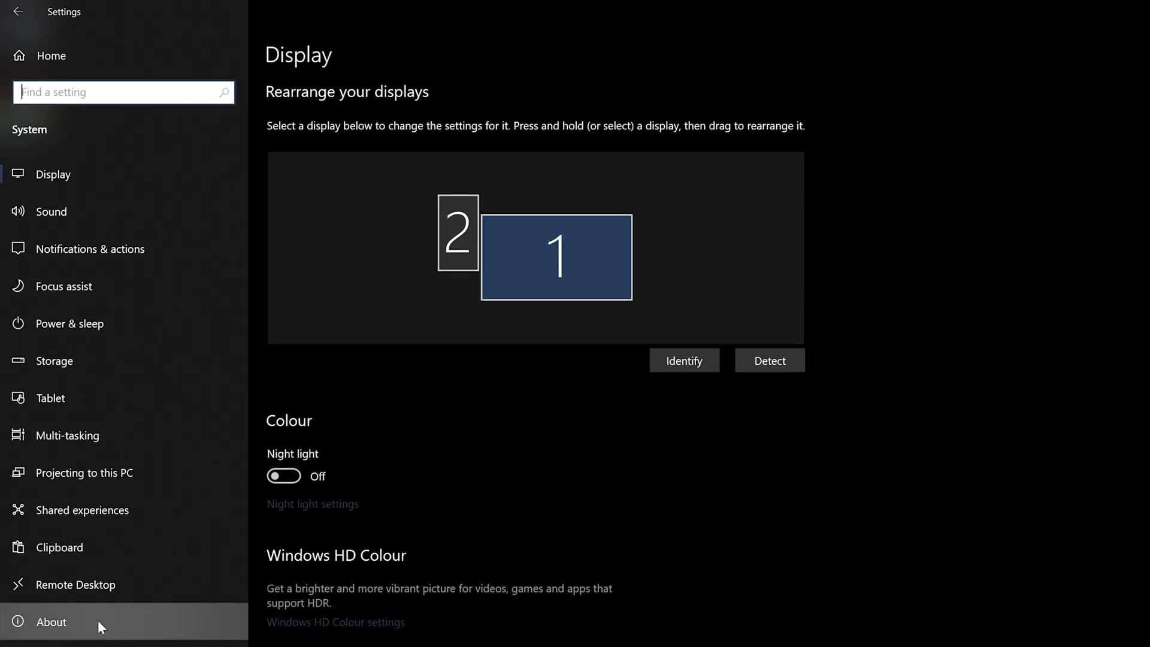
left_click(99, 621)
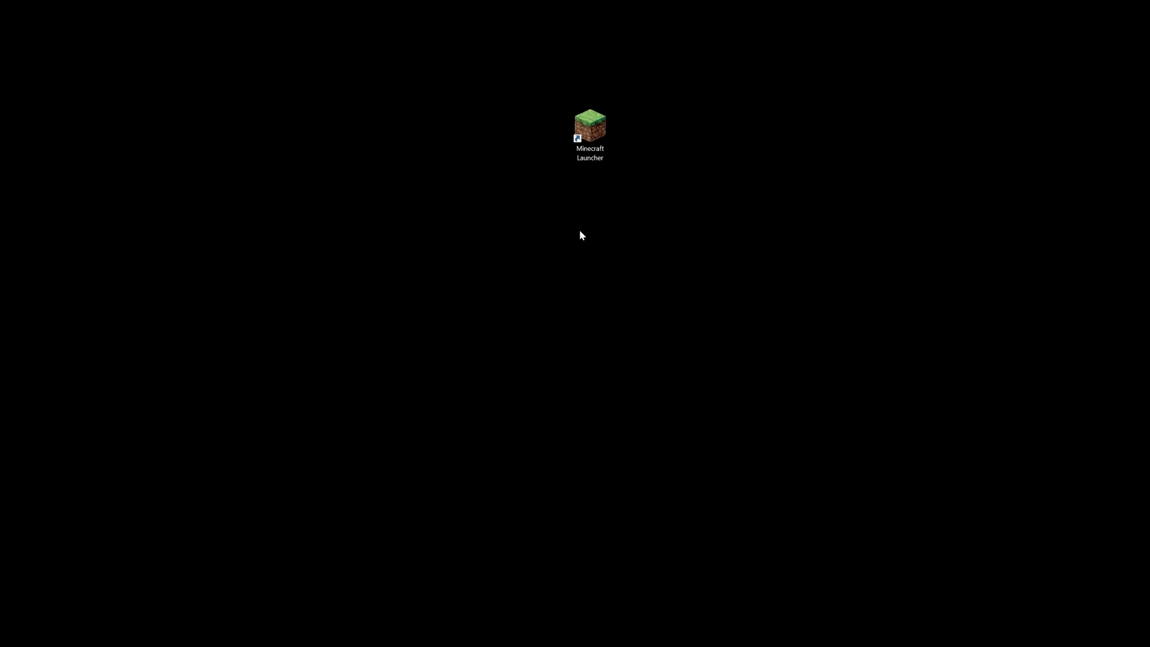
- Create a desktop folder named server1 and reposition it on the desktop
right_click(581, 235)
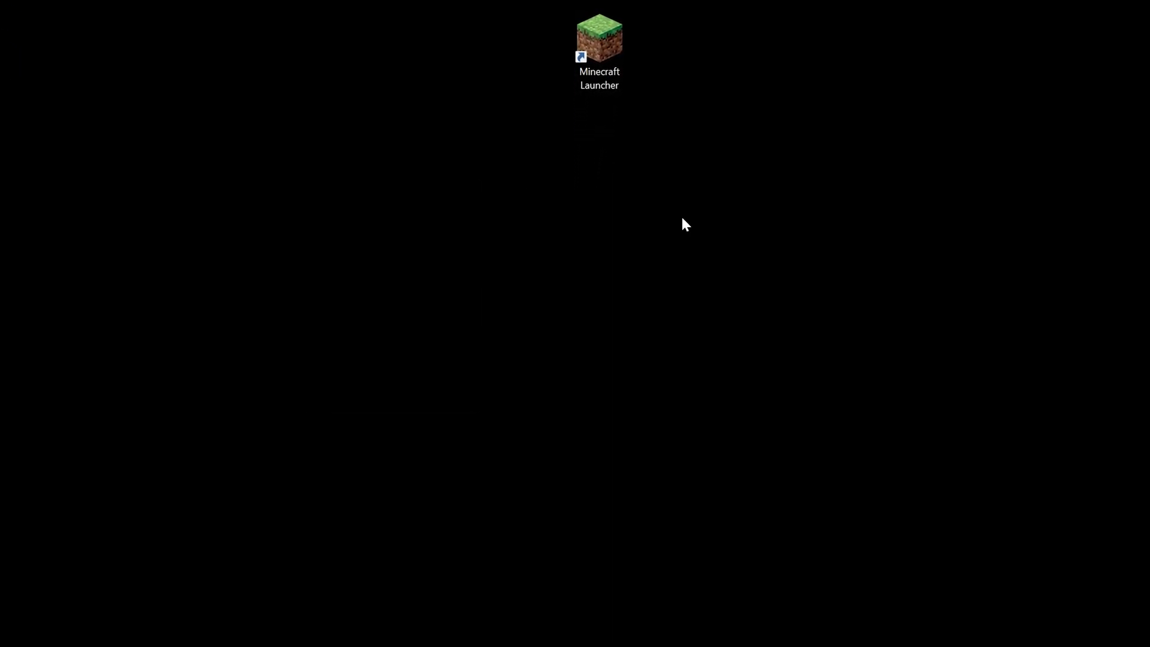
right_click(683, 218)
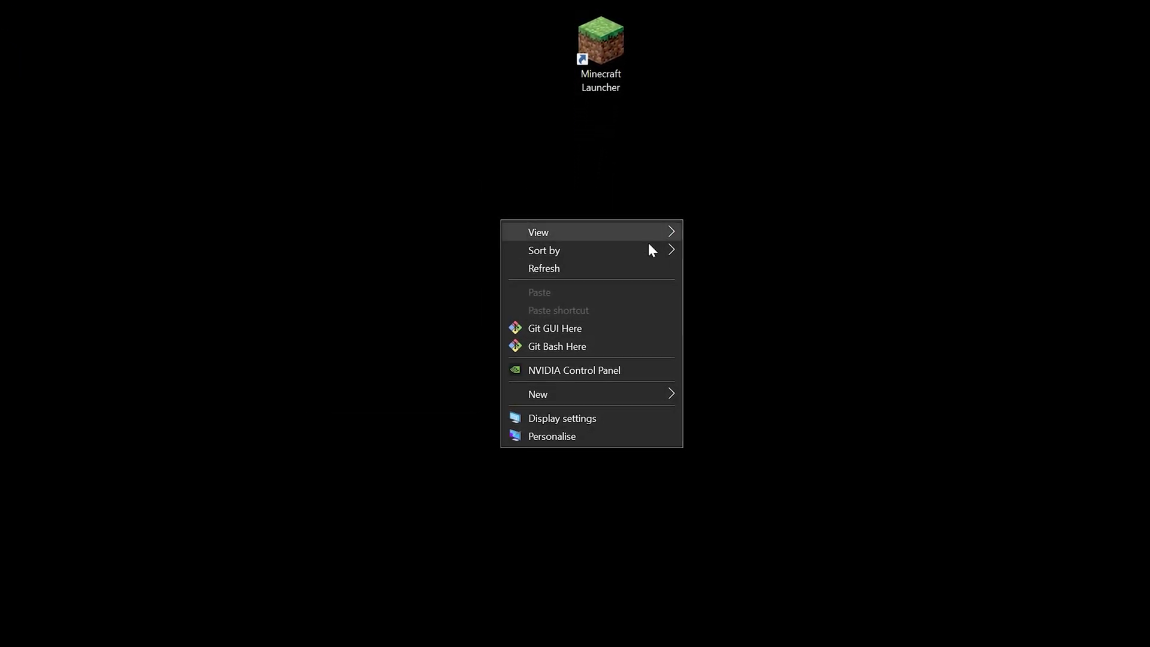
mouse_move(641, 393)
left_click(735, 397)
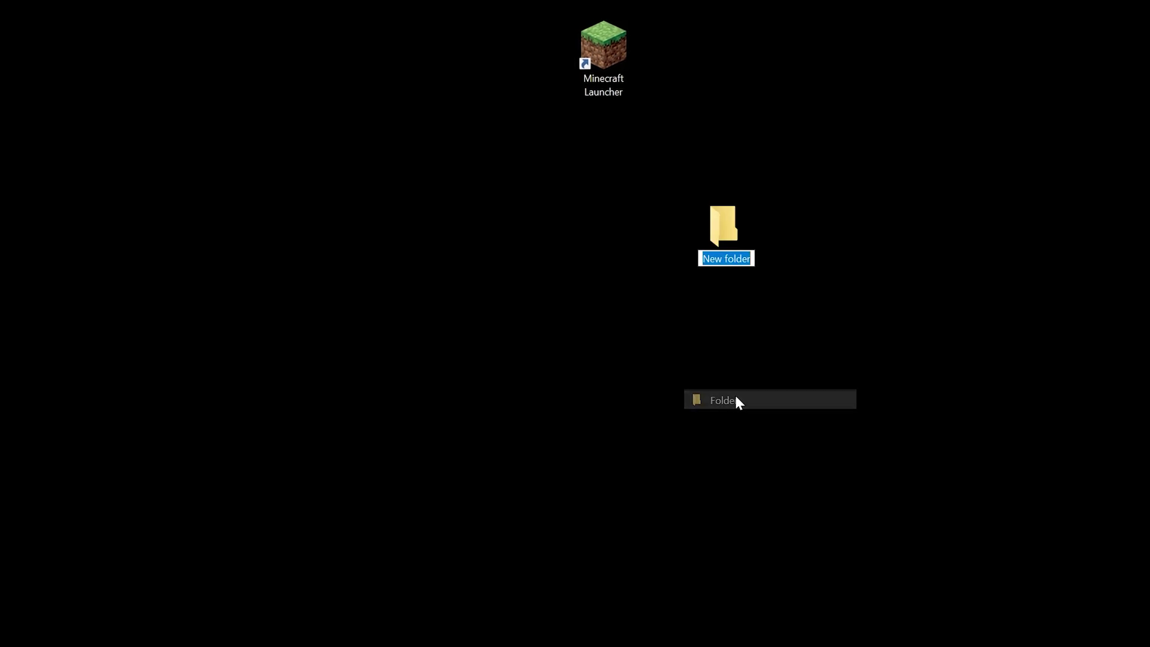
type("server")
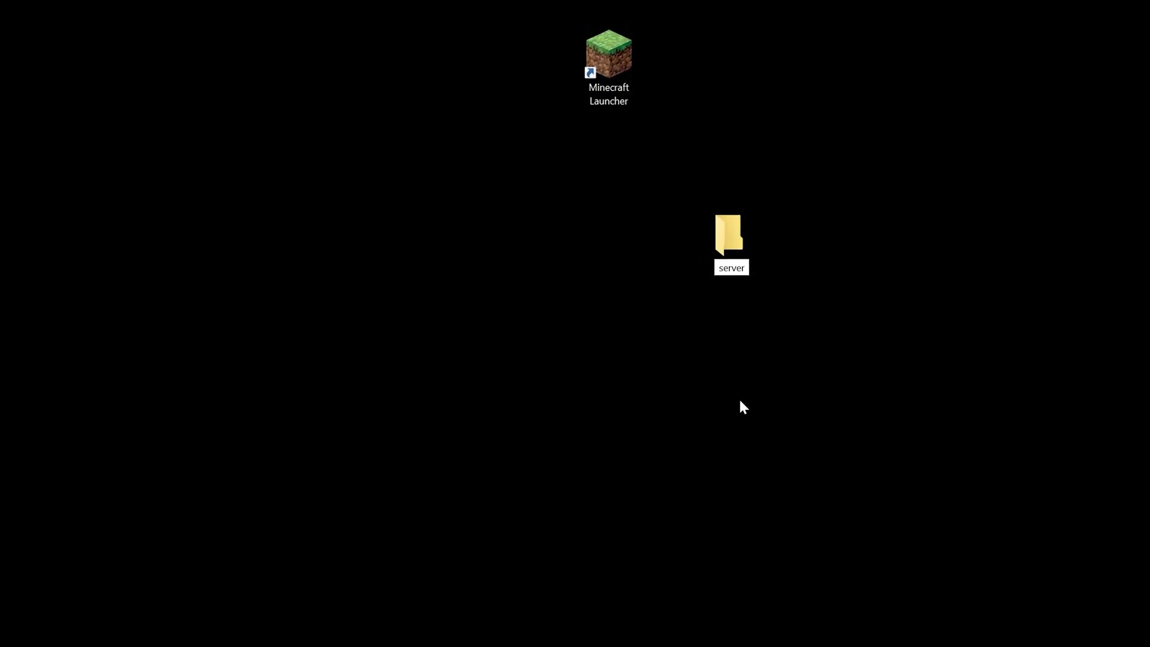
type("1")
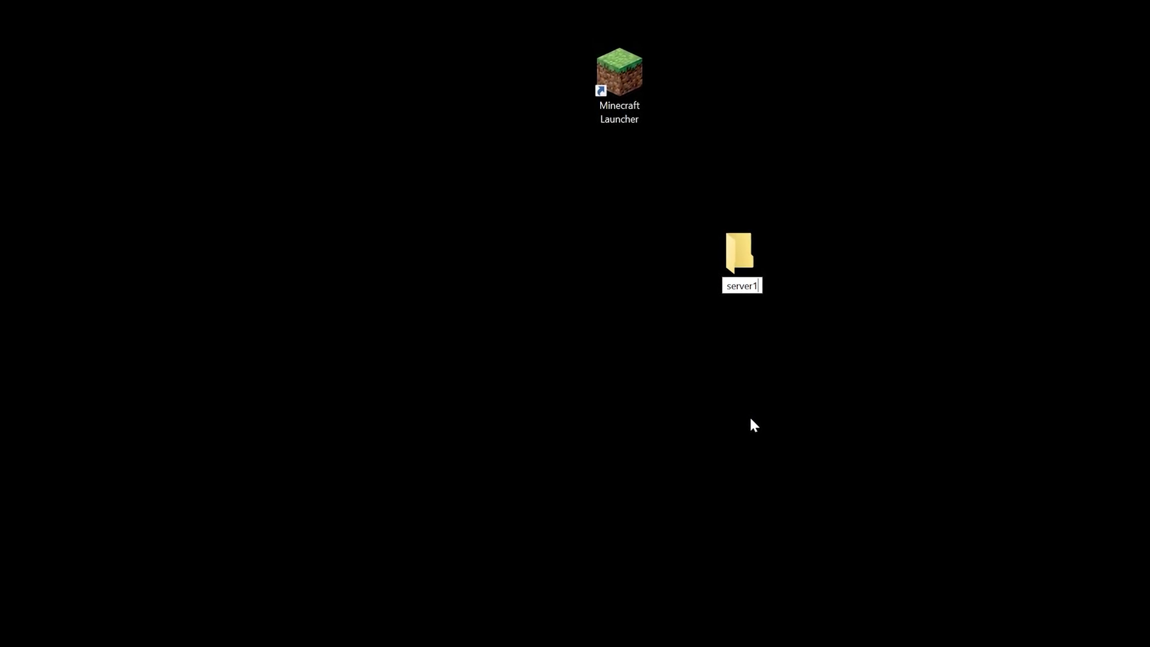
key("Return")
left_click(752, 362)
left_click_drag(749, 268, 637, 304)
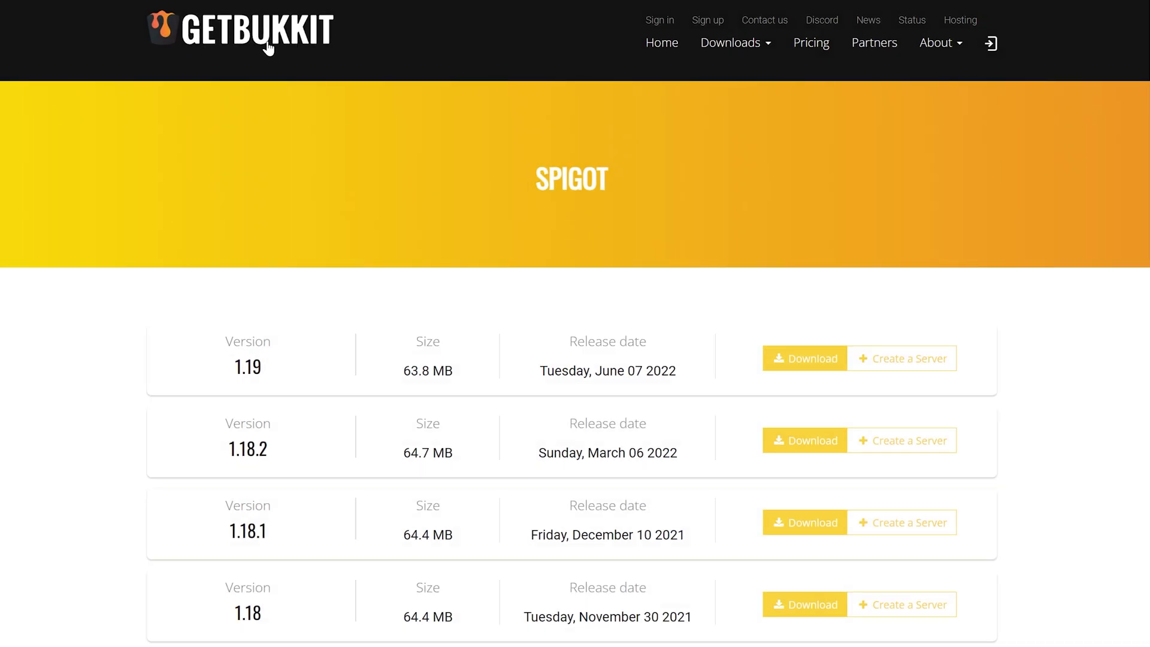
- Download spigot-1.19.jar, drop it onto the desktop from the download bar, and close Chrome
left_click(811, 367)
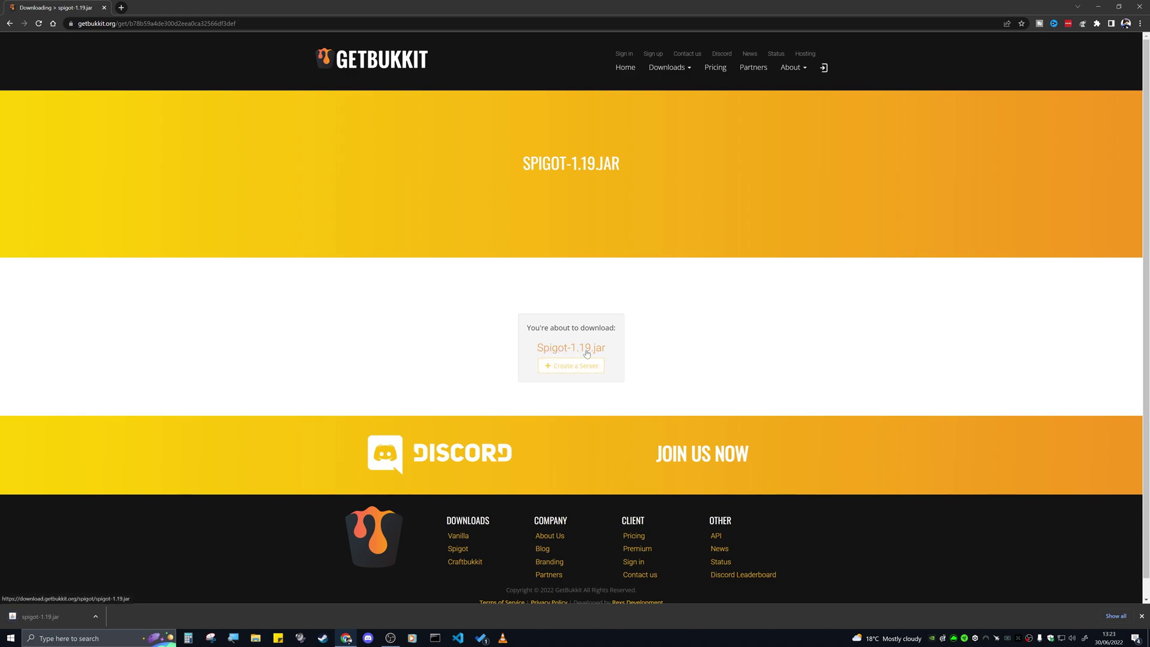
double_click(533, 5)
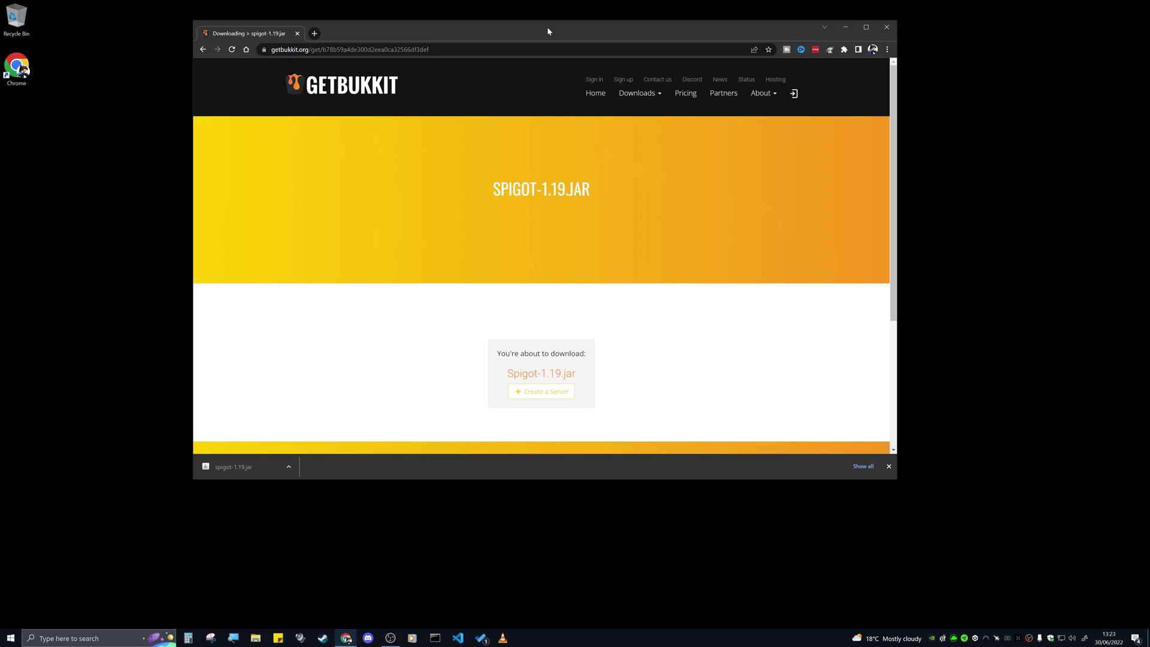
left_click_drag(240, 467, 113, 290)
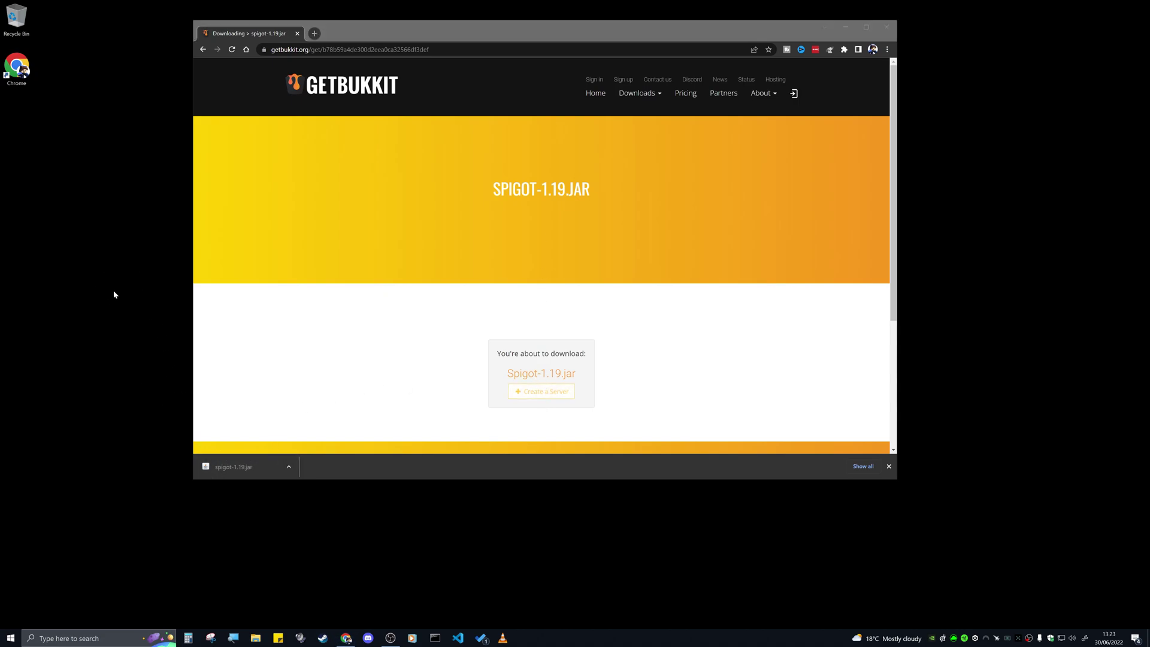
left_click(893, 26)
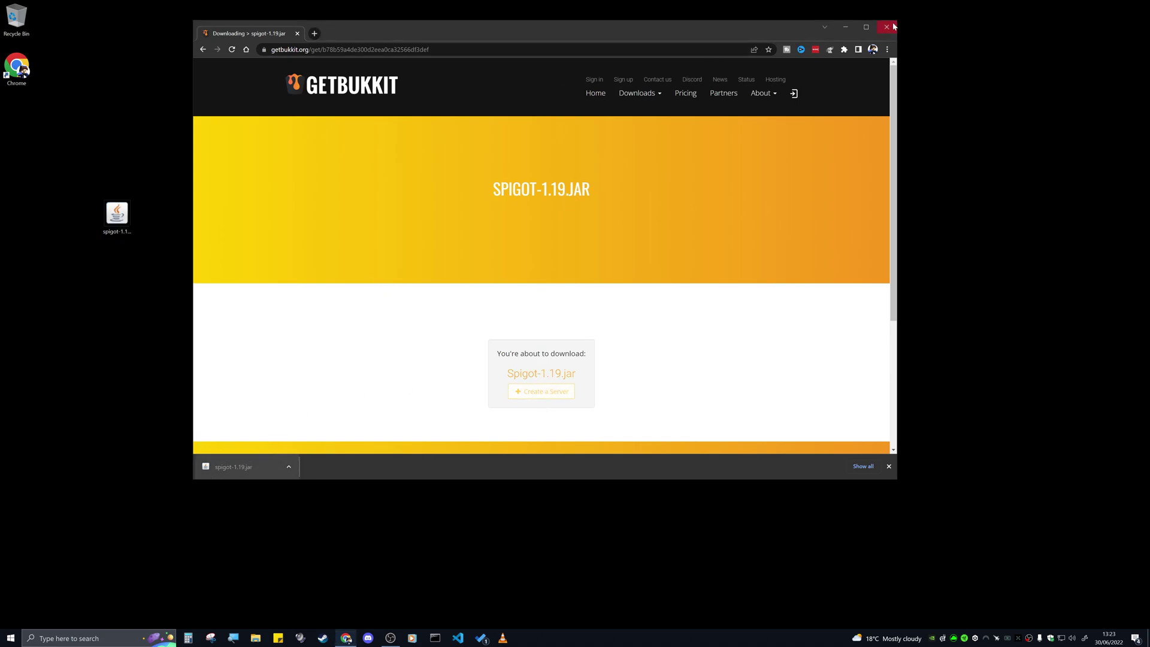
- Place the spigot-1.19.jar icon just below the server1 folder
left_click_drag(108, 207, 577, 358)
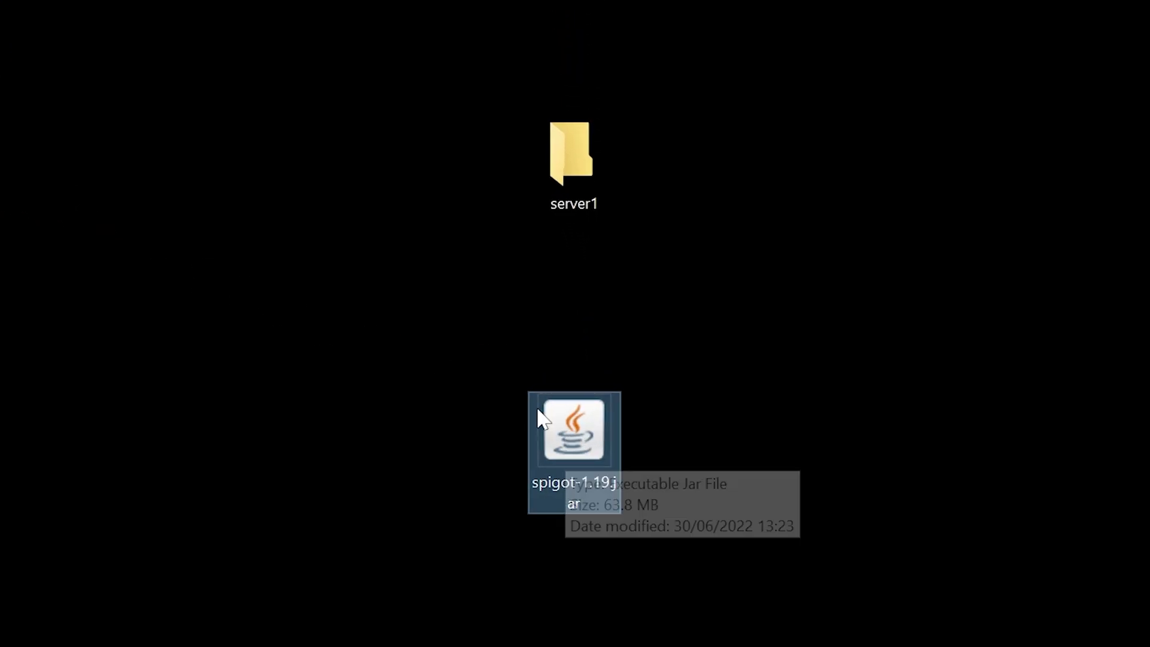
left_click_drag(426, 322, 647, 488)
left_click(659, 453)
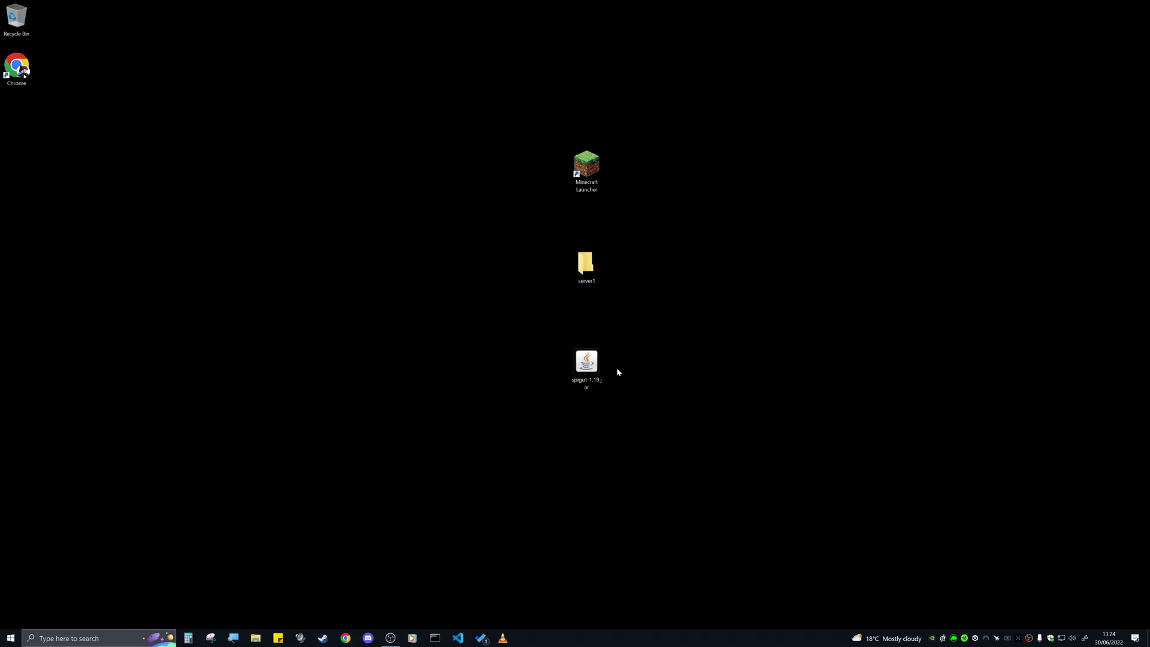
- Drop spigot-1.19.jar onto the server1 folder and open server1 to see it inside
left_click(587, 365)
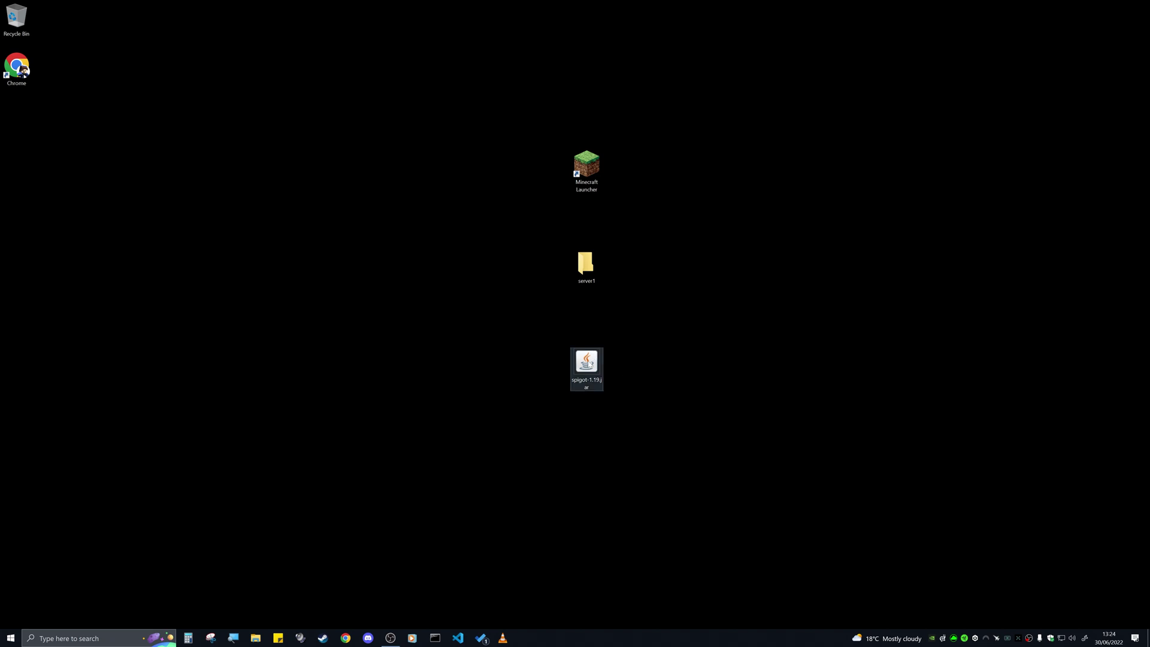
left_click(614, 368)
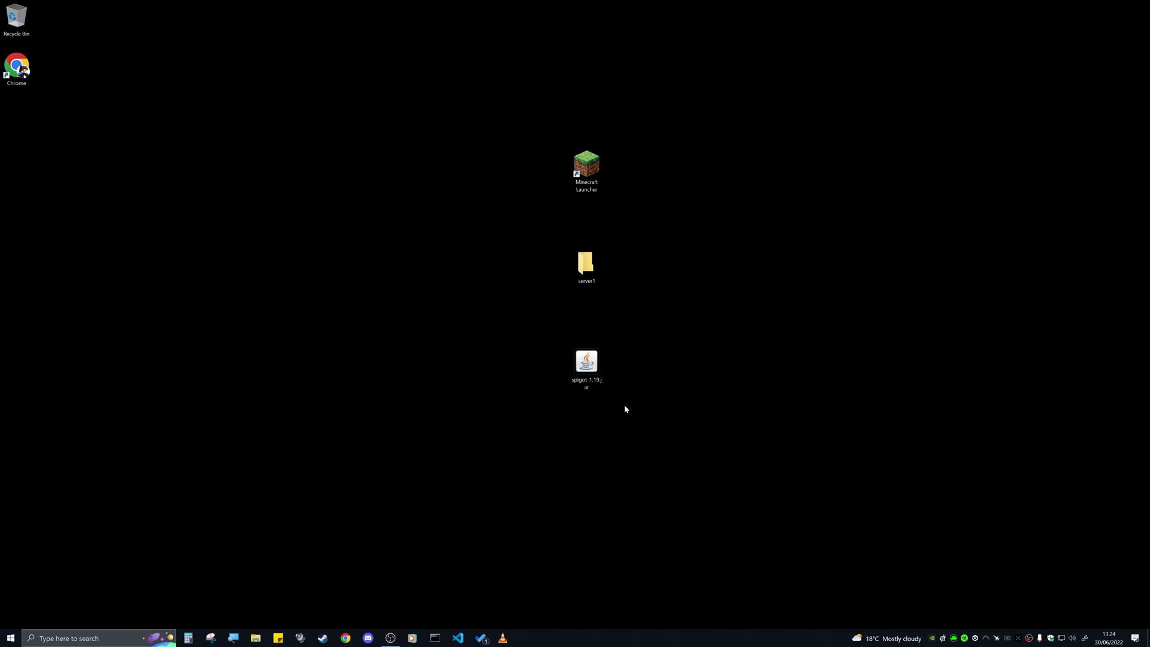
left_click_drag(585, 365, 602, 367)
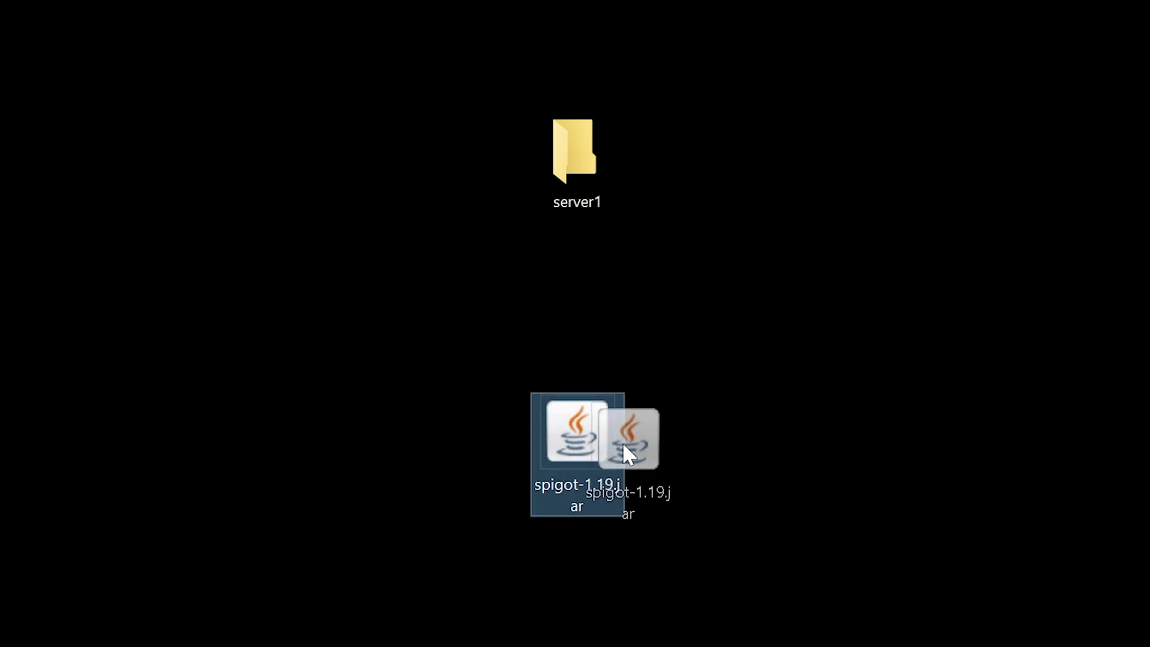
left_click_drag(624, 446, 586, 180)
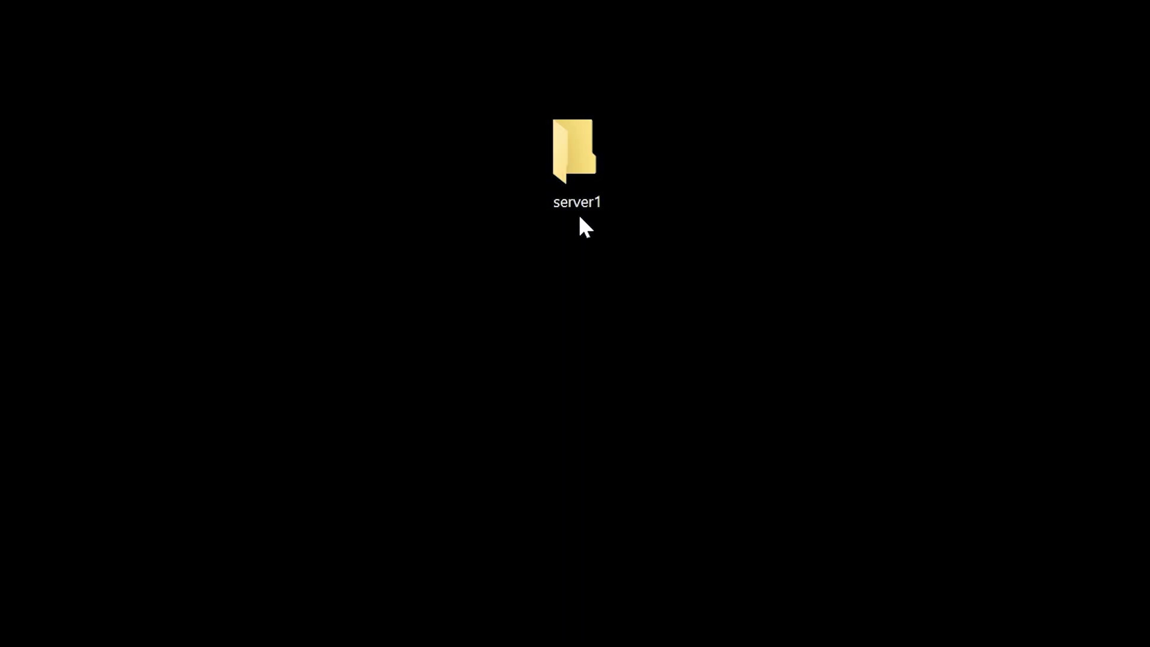
double_click(583, 183)
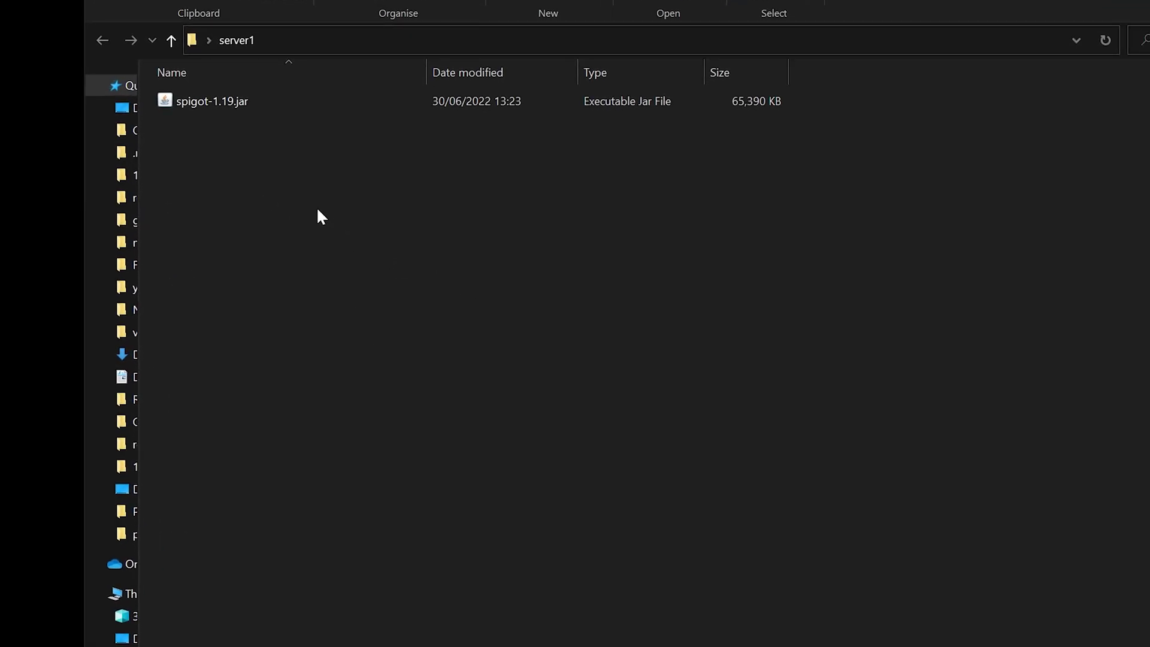
- Add a text document to server1, keeping the default name New Text Document.txt
right_click(318, 209)
left_click(404, 287)
right_click(404, 287)
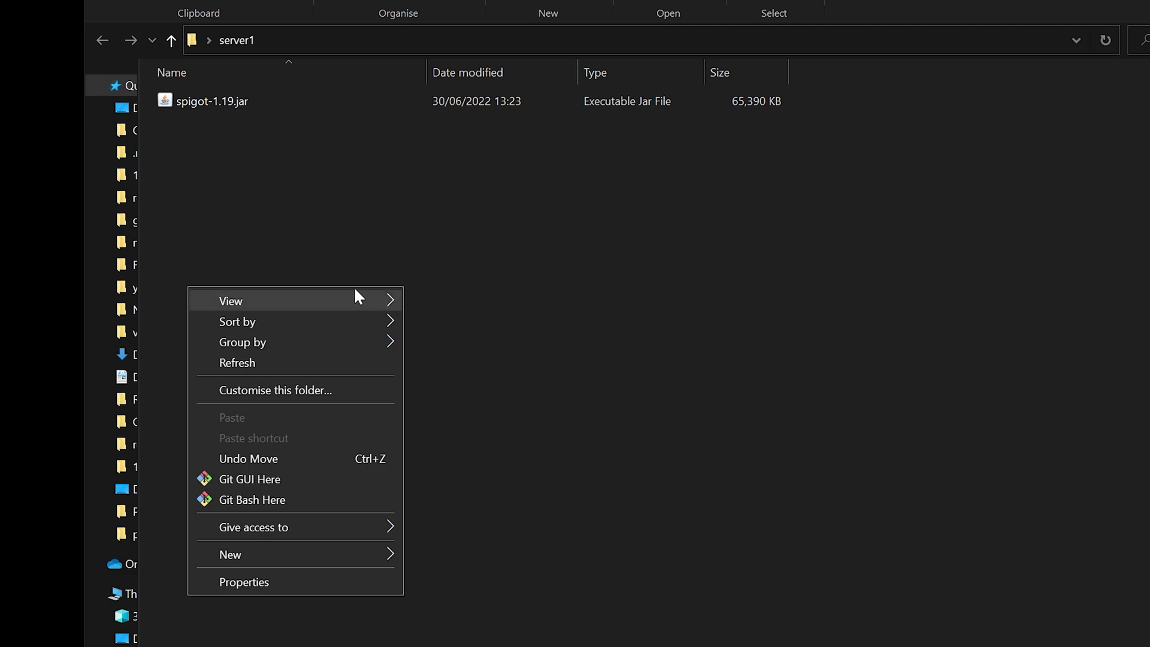
mouse_move(290, 555)
left_click(469, 563)
key("Return")
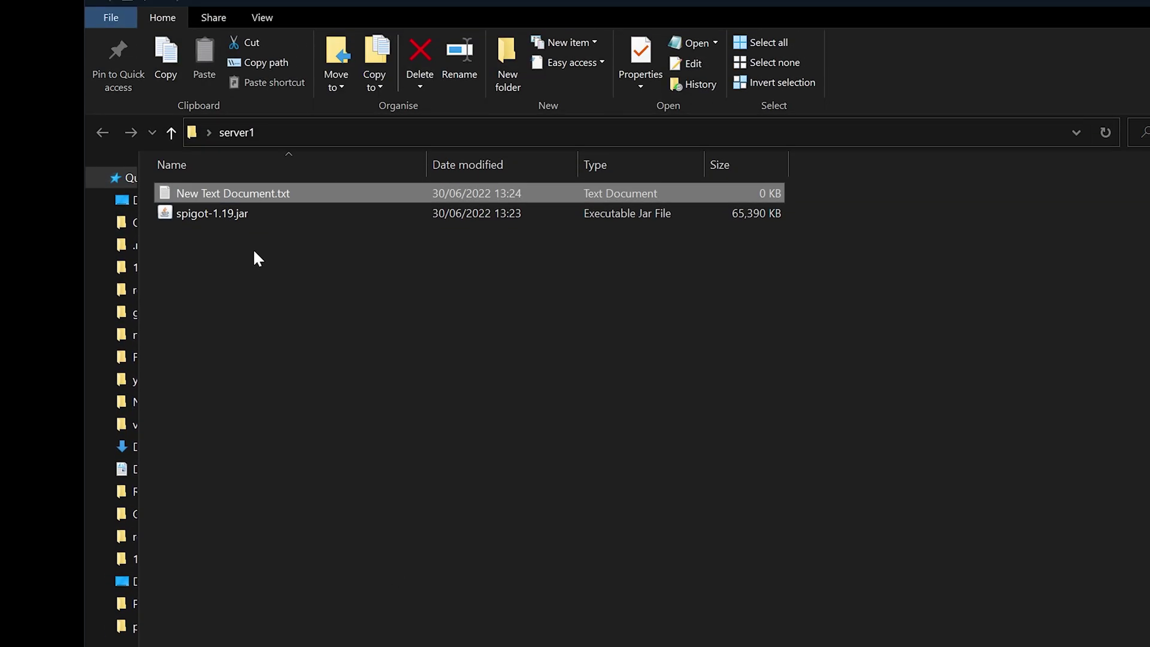
- Open New Text Document.txt in Notepad and paste the three-line startup script
double_click(220, 193)
left_click_drag(341, 233, 423, 209)
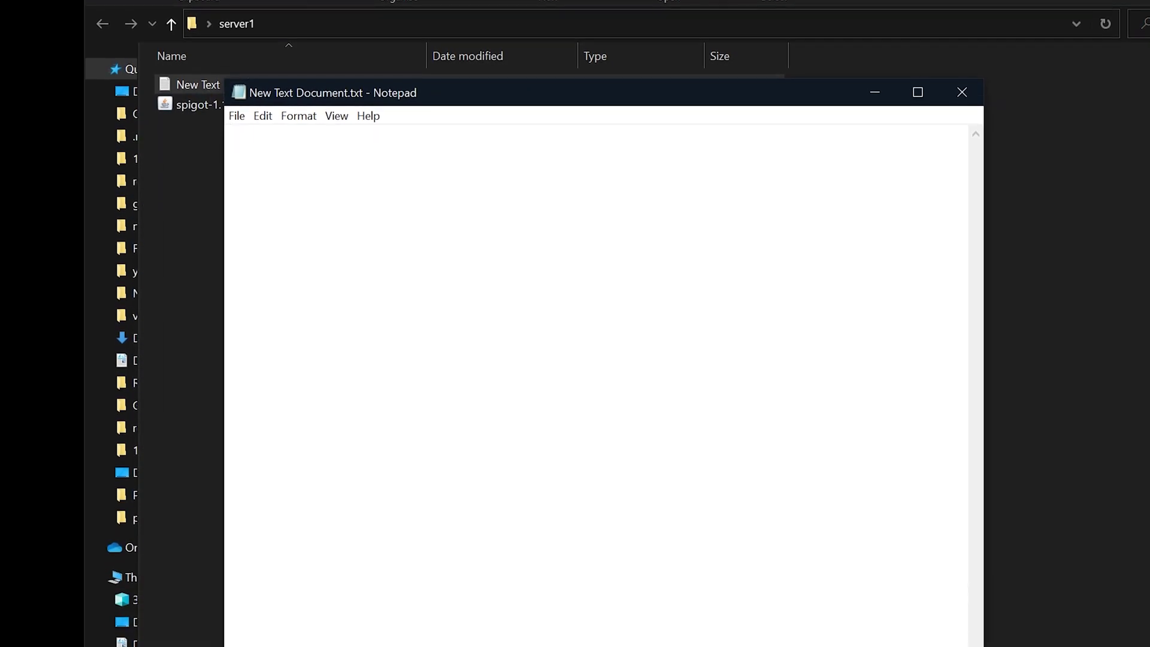
type("@echo off java -Xmx6G -Xms6G -jar spigot-1.19.jar nogui pause")
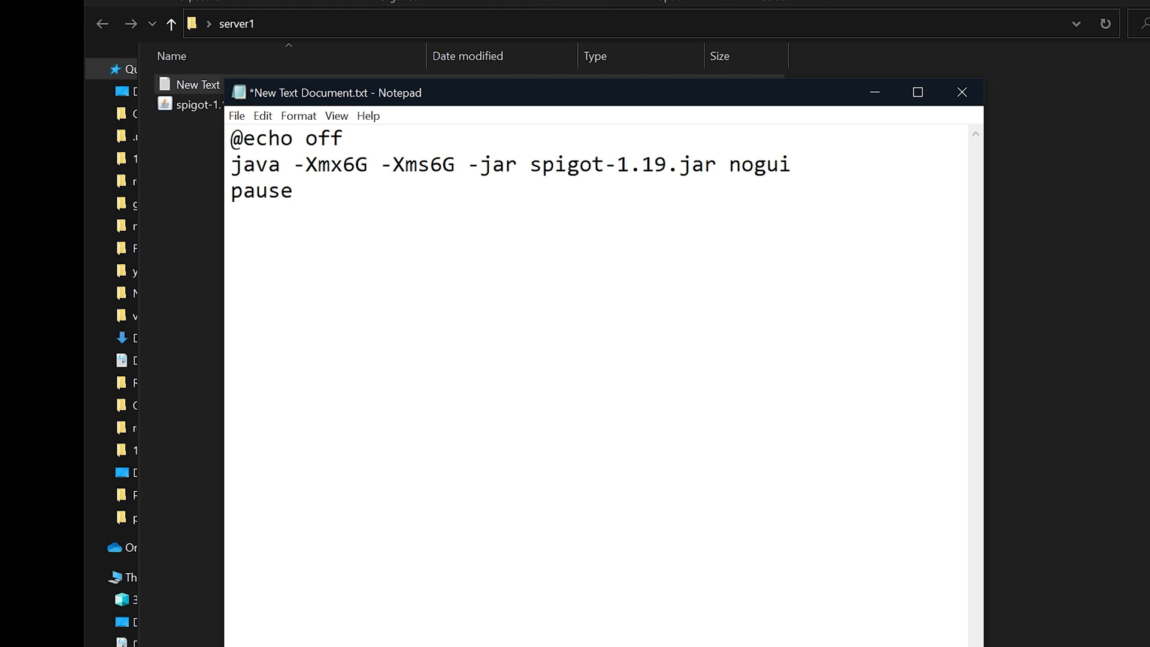
left_click_drag(454, 102, 567, 150)
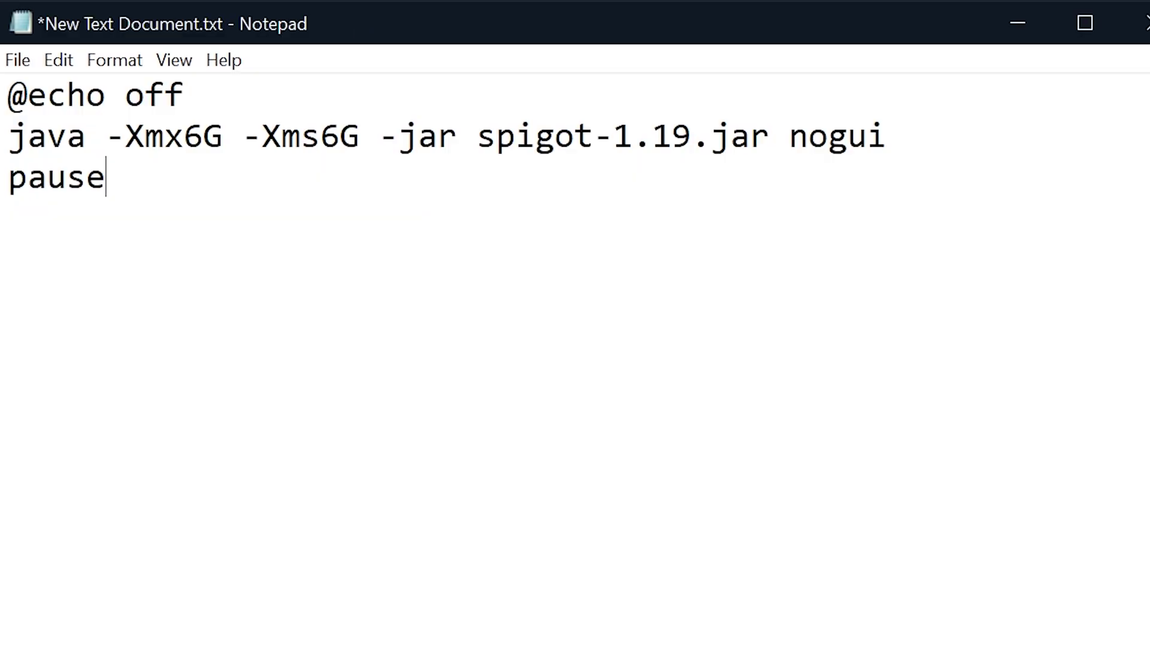
- Select the memory digit in -Xmx6G on the java line
left_click_drag(183, 135, 224, 135)
type("6G")
key("shift+Left")
key("shift+Left")
key("ctrl+End")
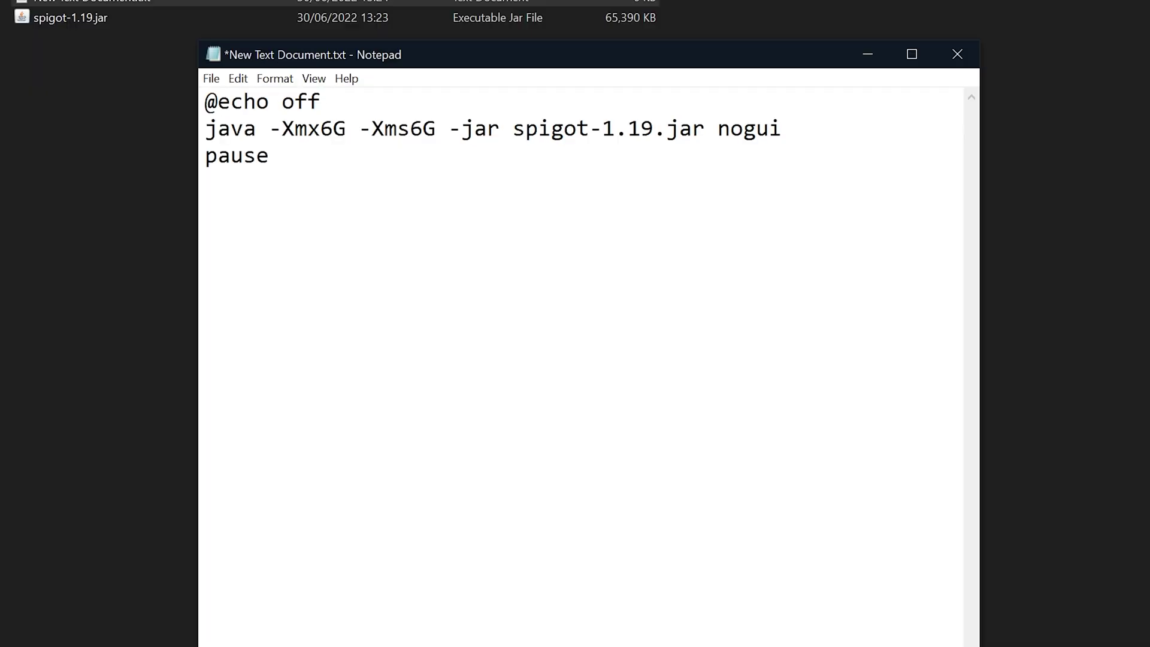
left_click_drag(183, 135, 204, 136)
key("ctrl+End")
left_click_drag(321, 128, 333, 128)
key("ctrl+End")
left_click_drag(321, 128, 333, 128)
key("Right")
key("Left")
key("shift+Right")
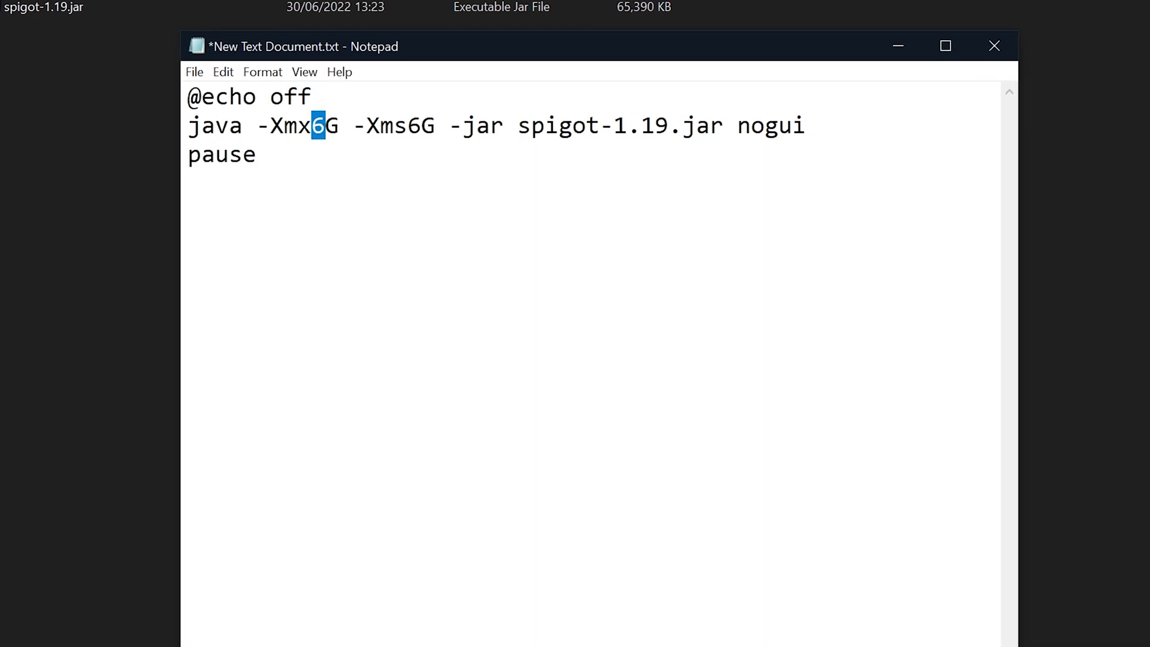
- Try -Xmx values of 4, 2 and 10 before settling back on 6G
type("4")
left_click_drag(287, 117, 303, 116)
type("2")
key("shift+Left")
type("4")
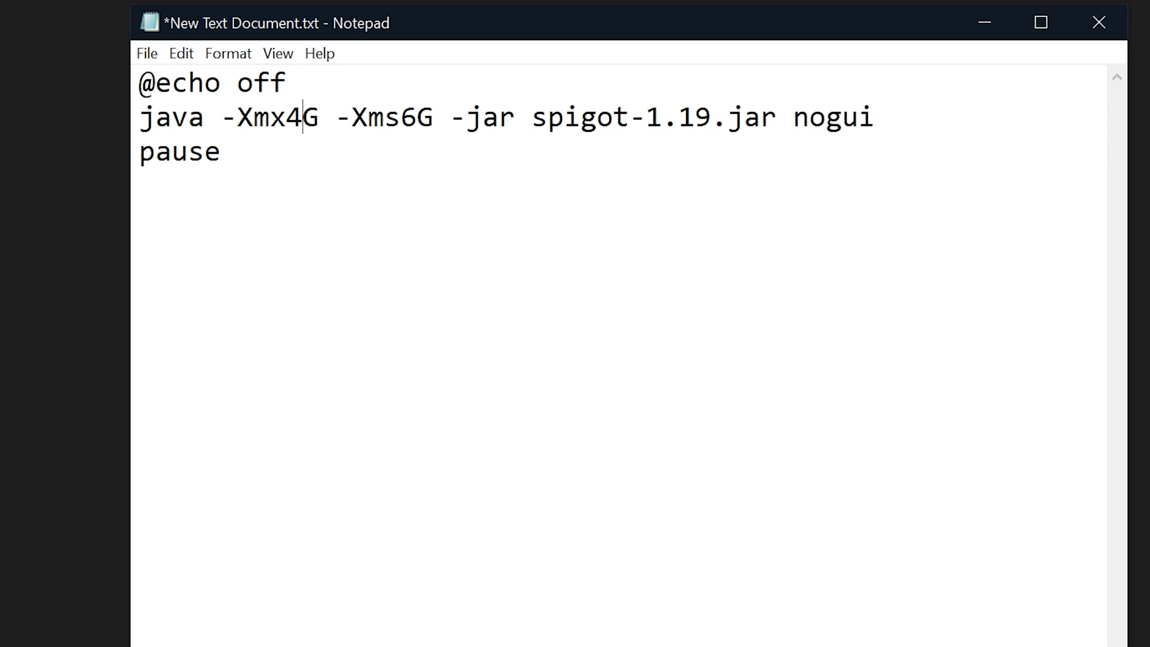
key("shift+Left")
type("6")
key("shift+Left")
type("10")
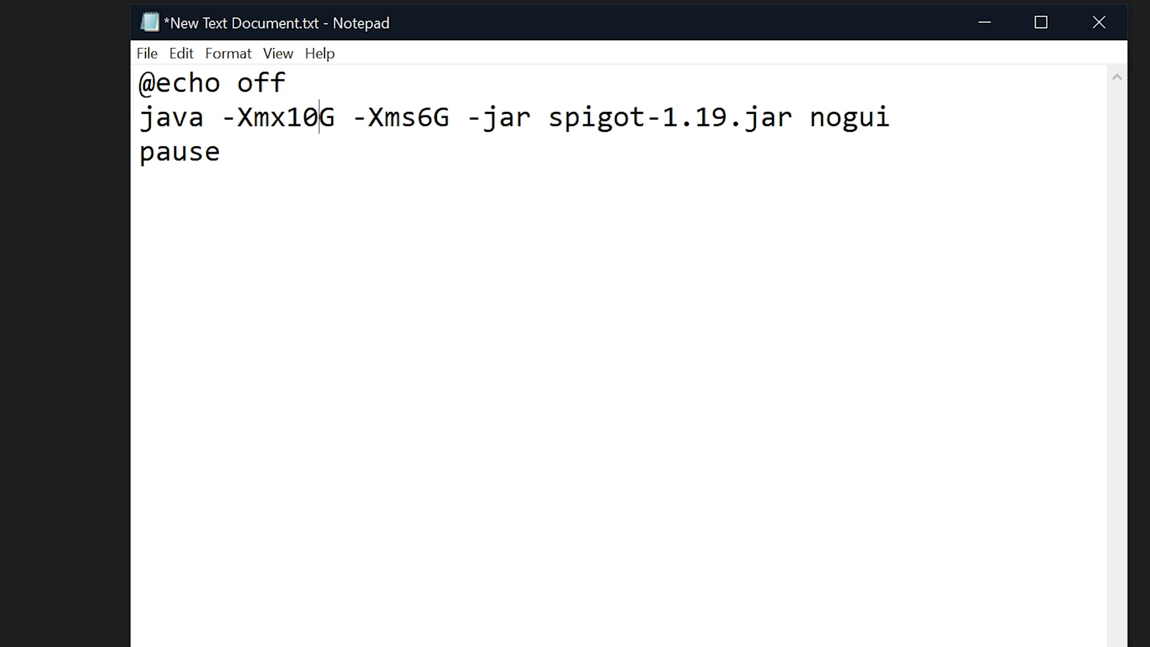
key("BackSpace")
key("BackSpace")
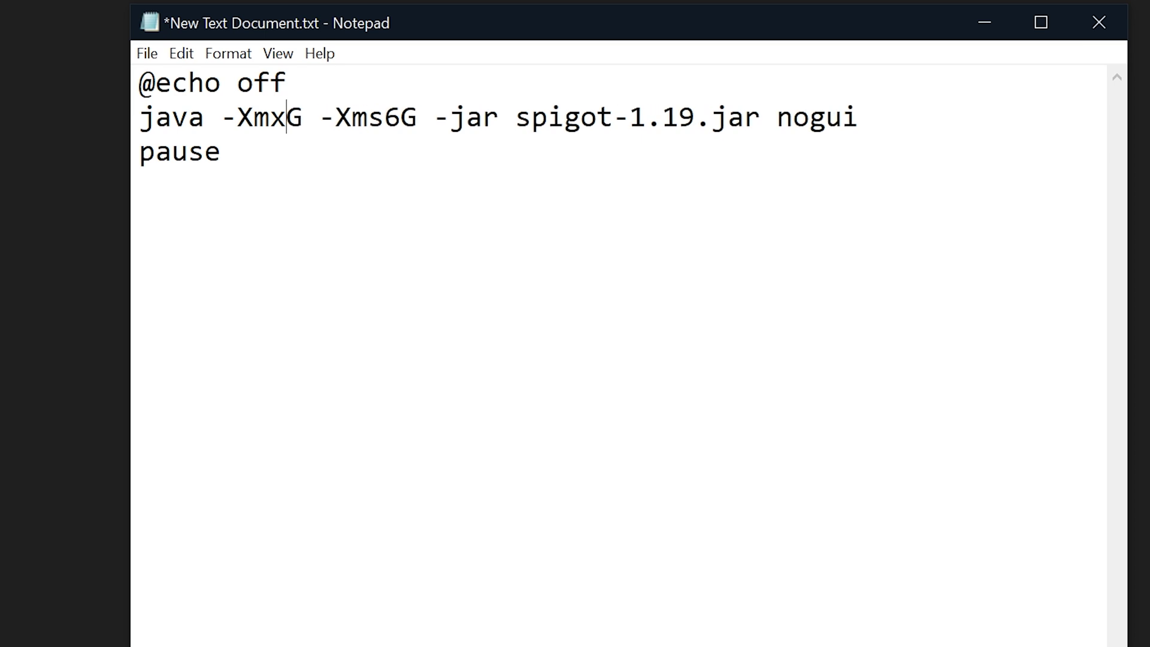
type("6")
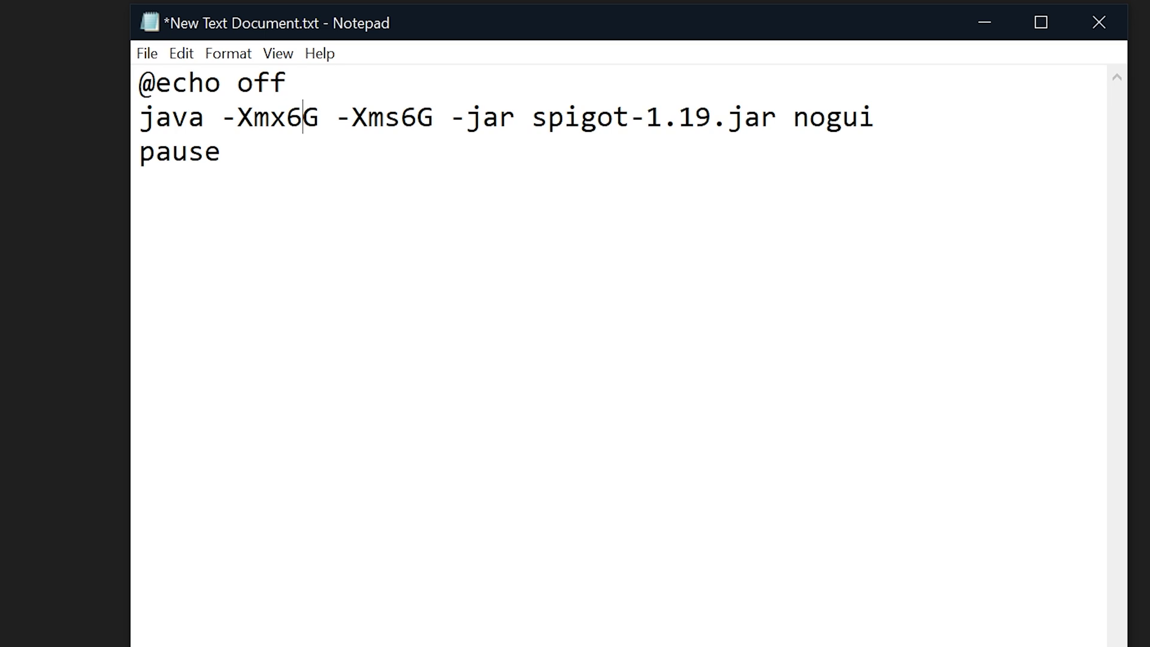
left_click_drag(238, 116, 447, 116)
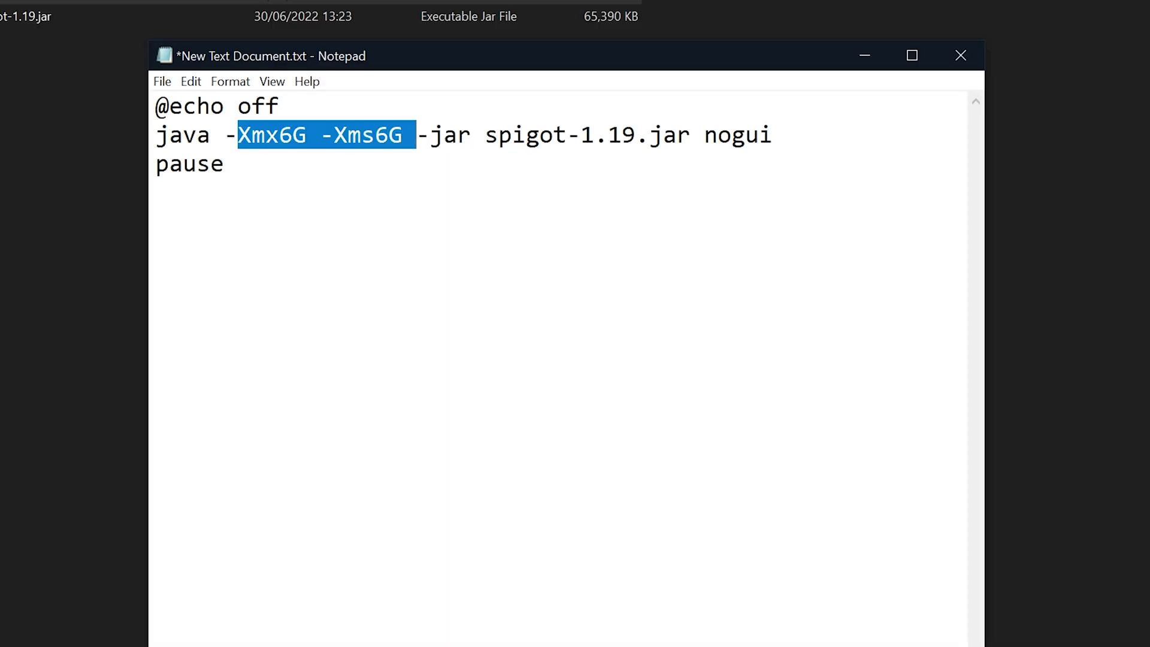
left_click(333, 135)
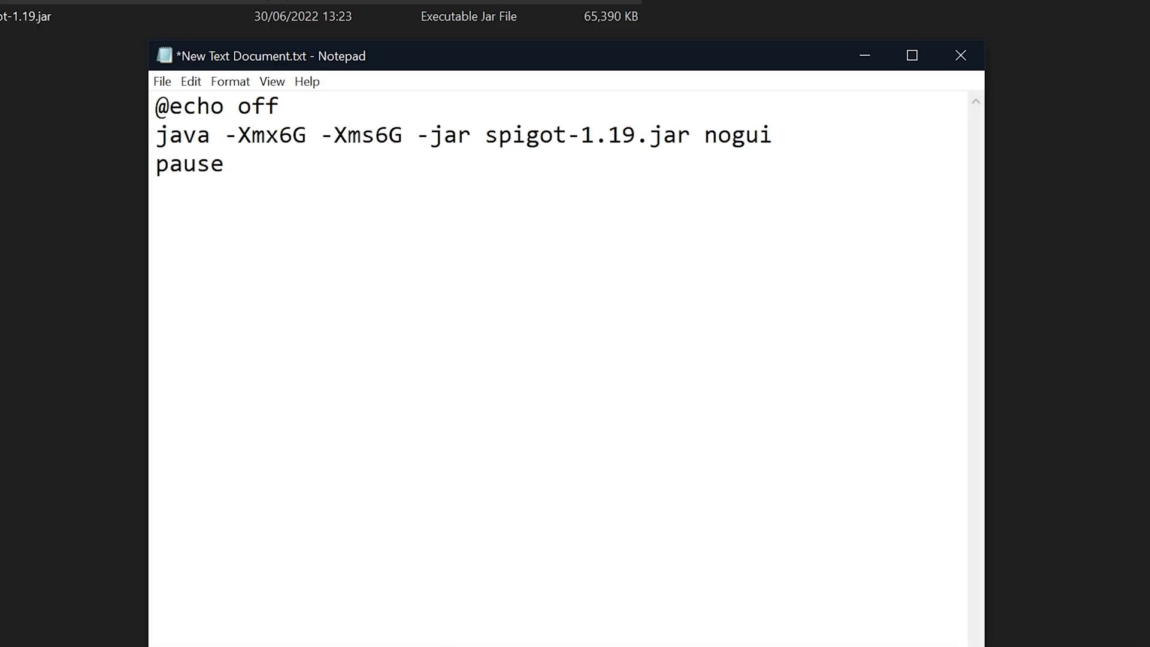
left_click_drag(293, 135, 279, 135)
type("4")
left_click_drag(375, 135, 389, 135)
type("4")
left_click(225, 164)
left_click_drag(279, 135, 293, 135)
type("6")
left_click_drag(375, 135, 389, 135)
type("6")
left_click(225, 163)
left_click_drag(485, 135, 692, 135)
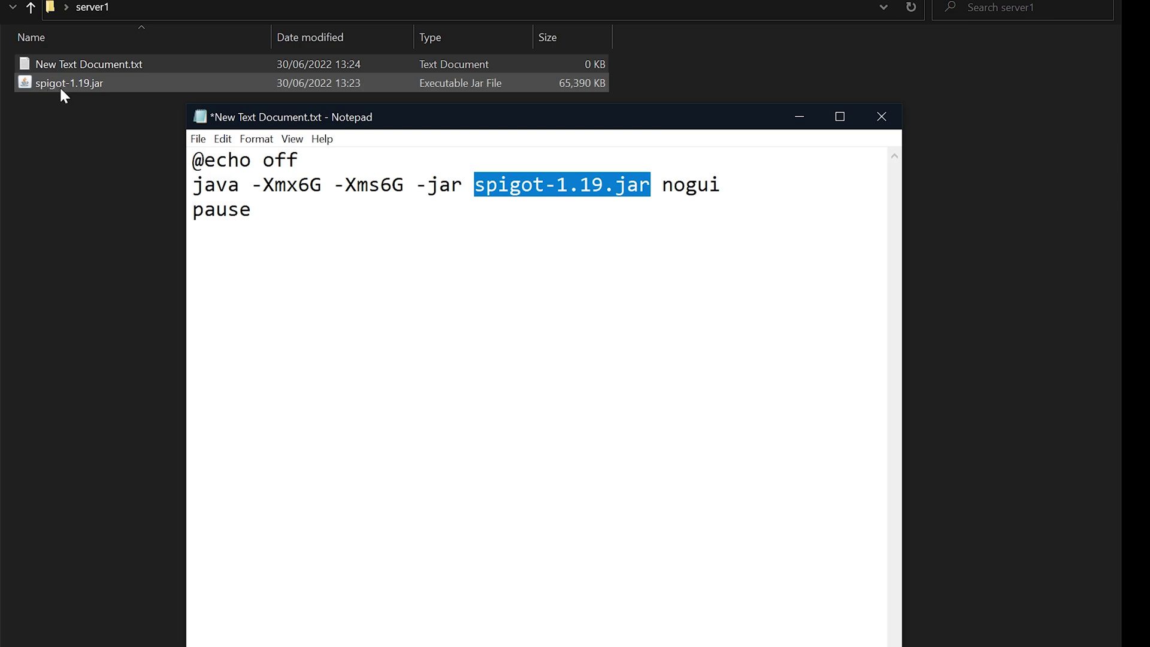
left_click_drag(473, 184, 604, 184)
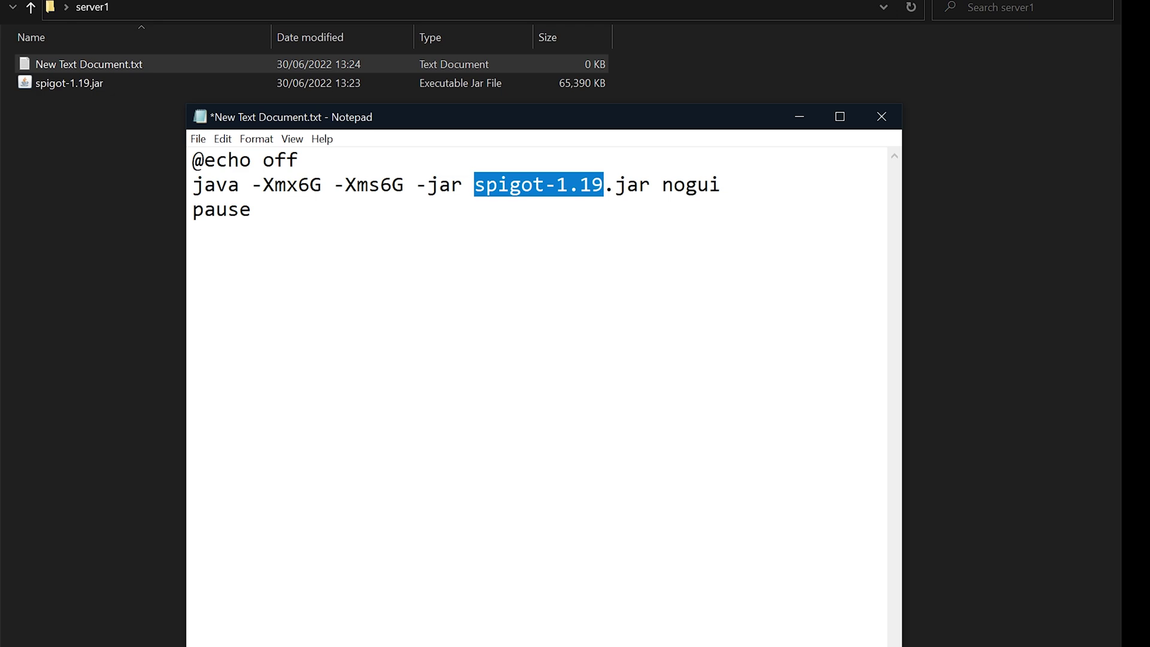
left_click(579, 184)
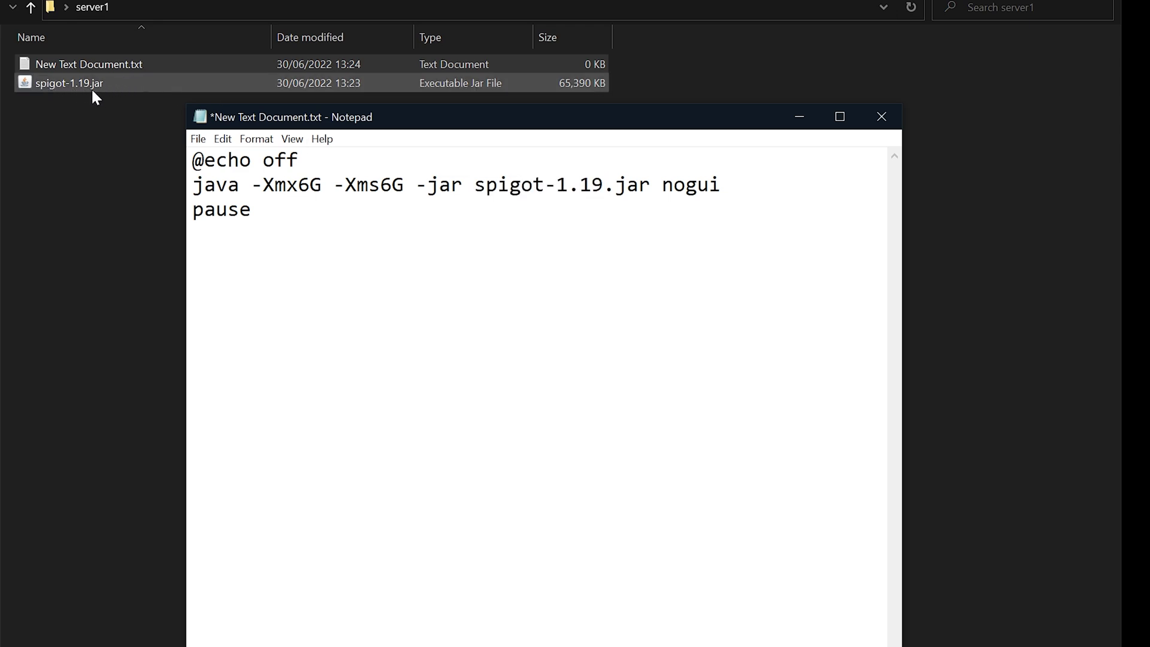
left_click(474, 184, "shift")
left_click_drag(580, 184, 651, 184)
left_click(652, 185)
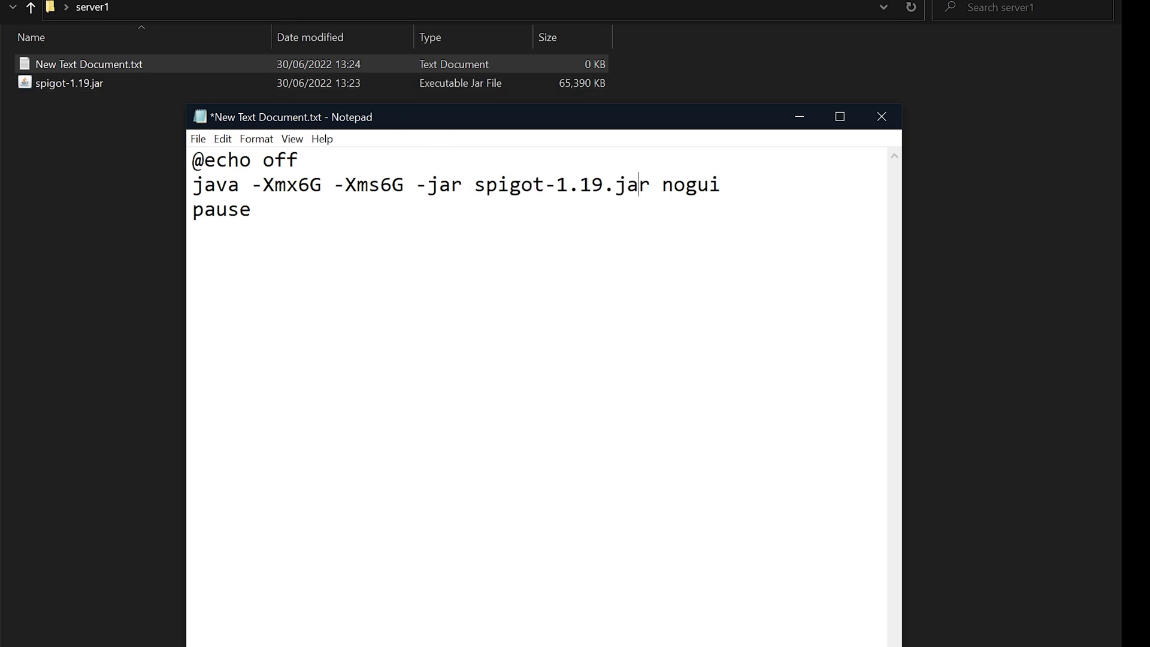
left_click(198, 141)
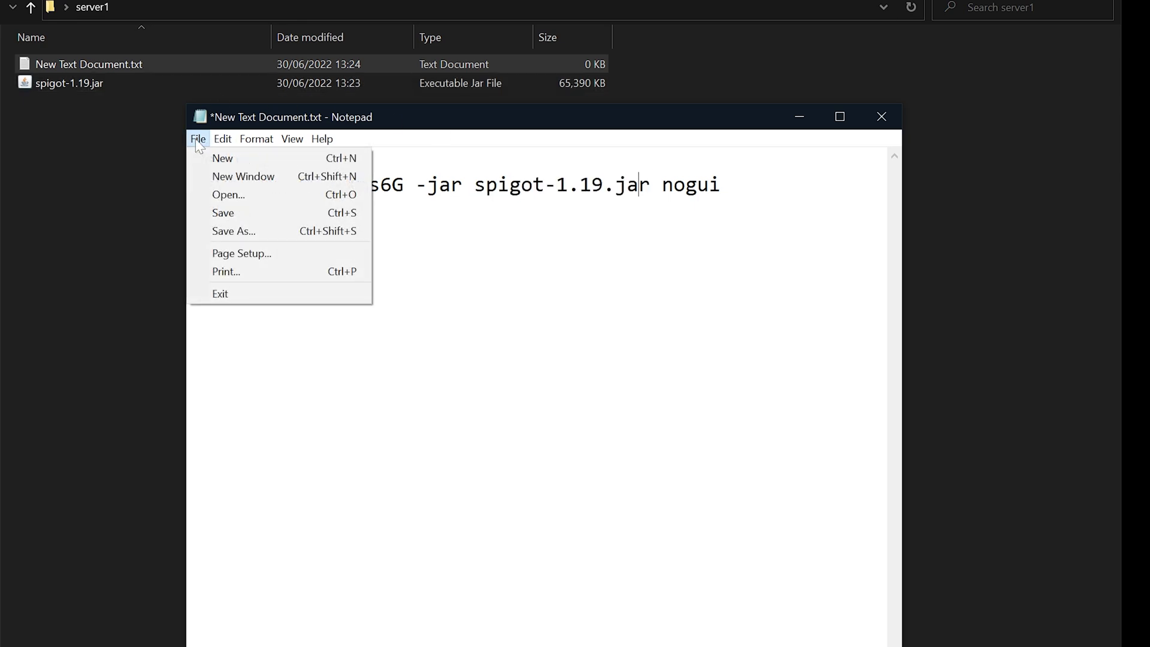
- Save the script as Go.bat with the All Files type, then close Notepad
left_click(234, 232)
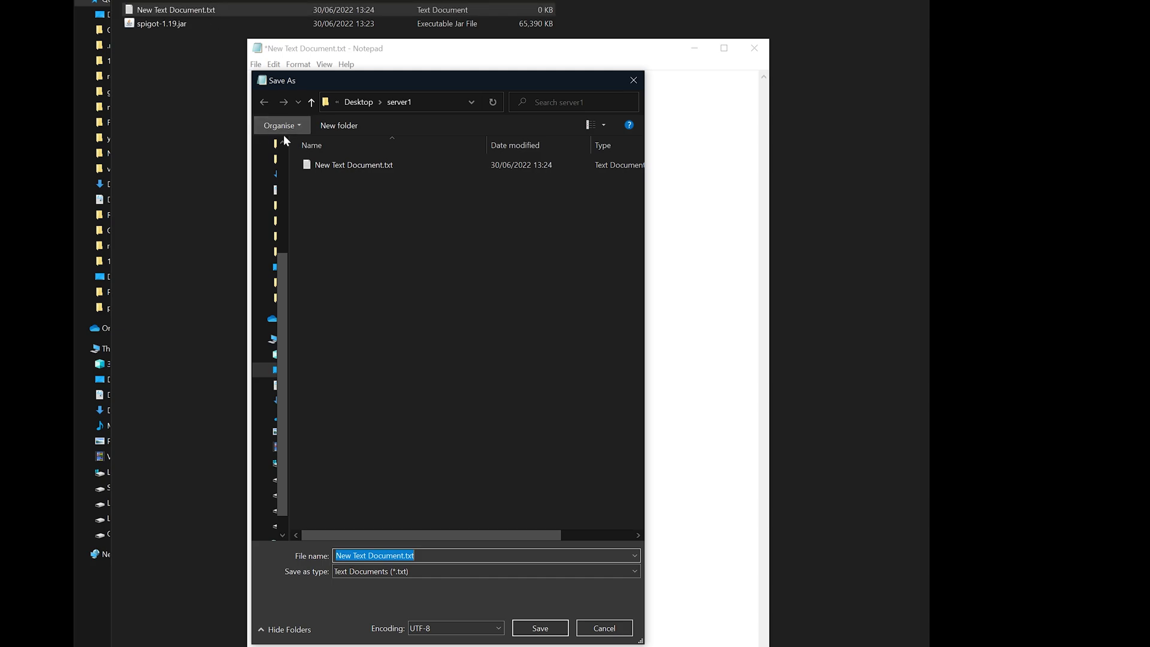
left_click(397, 573)
left_click(375, 596)
key("shift+Tab")
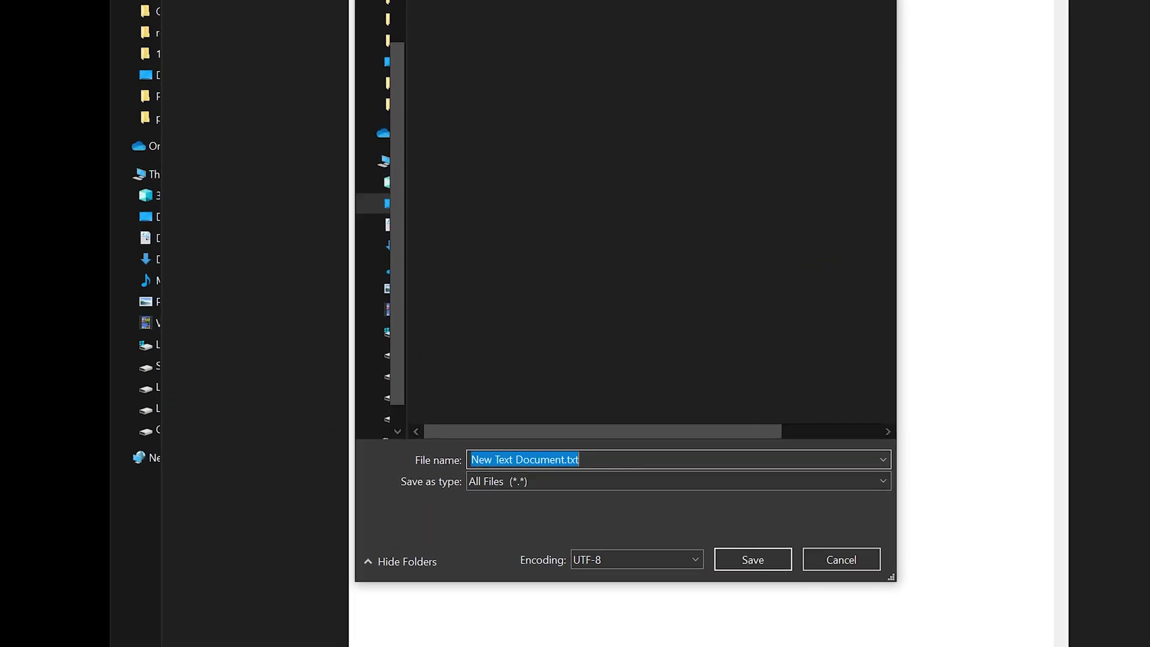
type("Go.b")
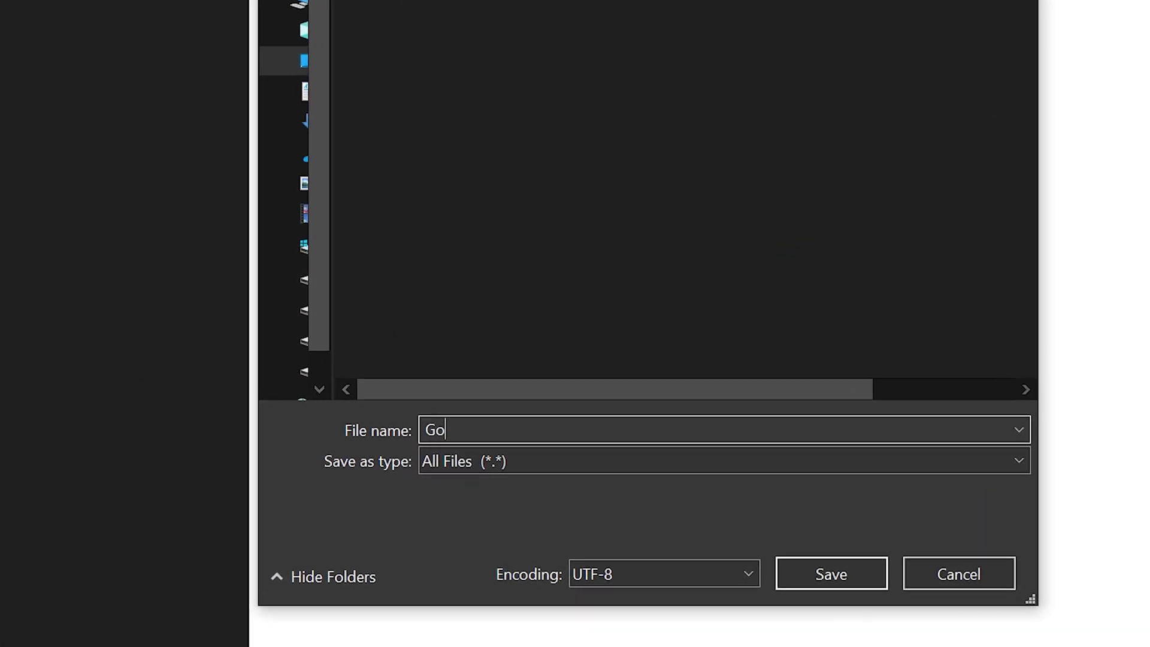
type("at")
key("shift+Left")
key("shift+Left")
key("shift+Left")
key("Right")
left_click(857, 584)
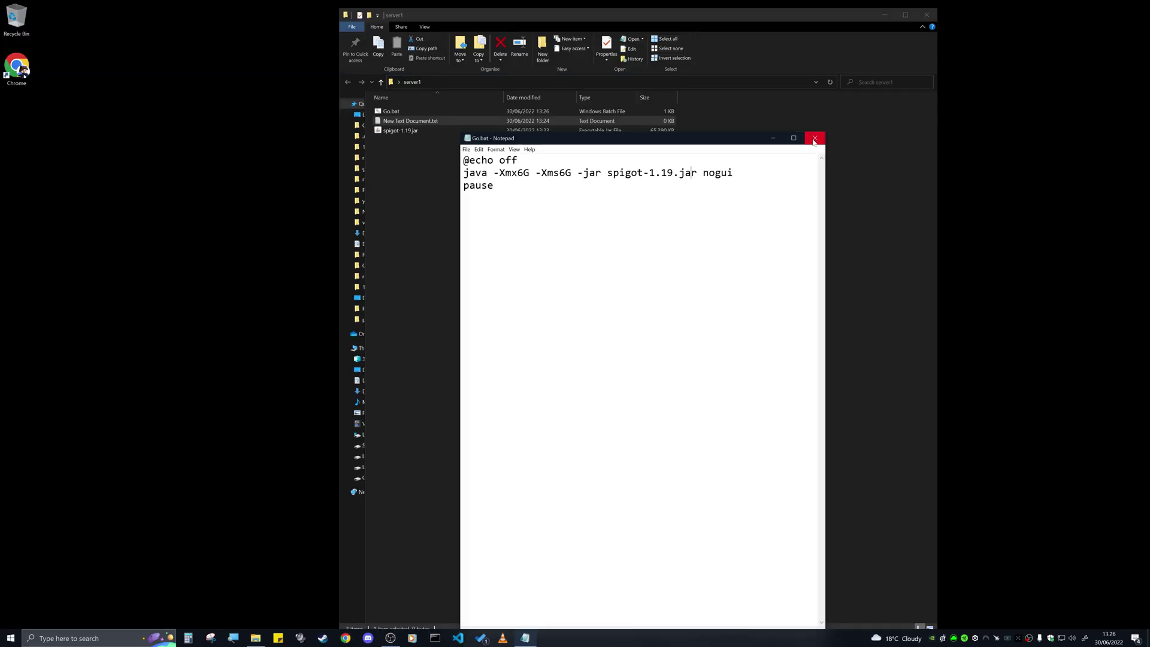
left_click(815, 139)
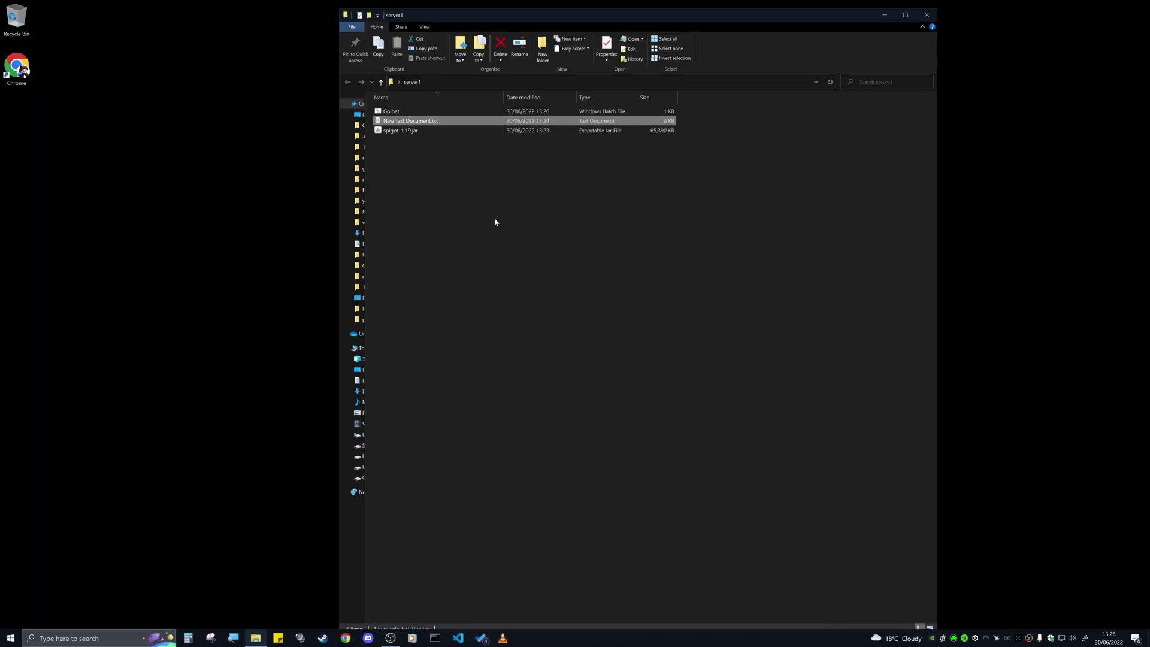
- Delete New Text Document.txt, run Go.bat, and move the console aside to view new files
key("Delete")
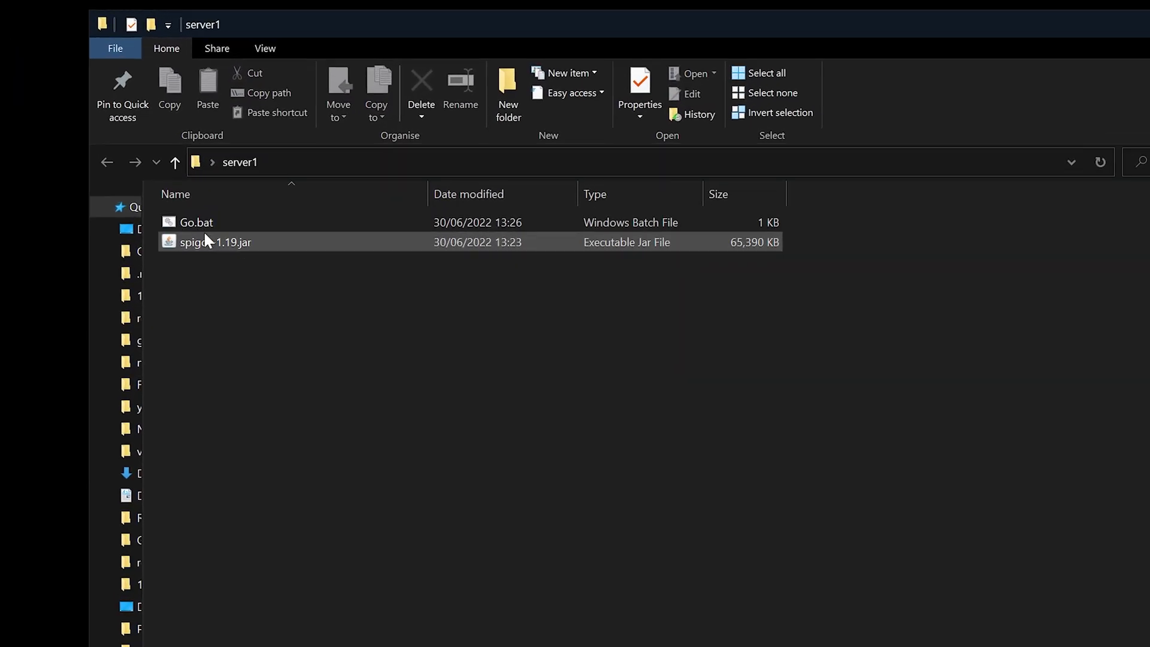
double_click(238, 222)
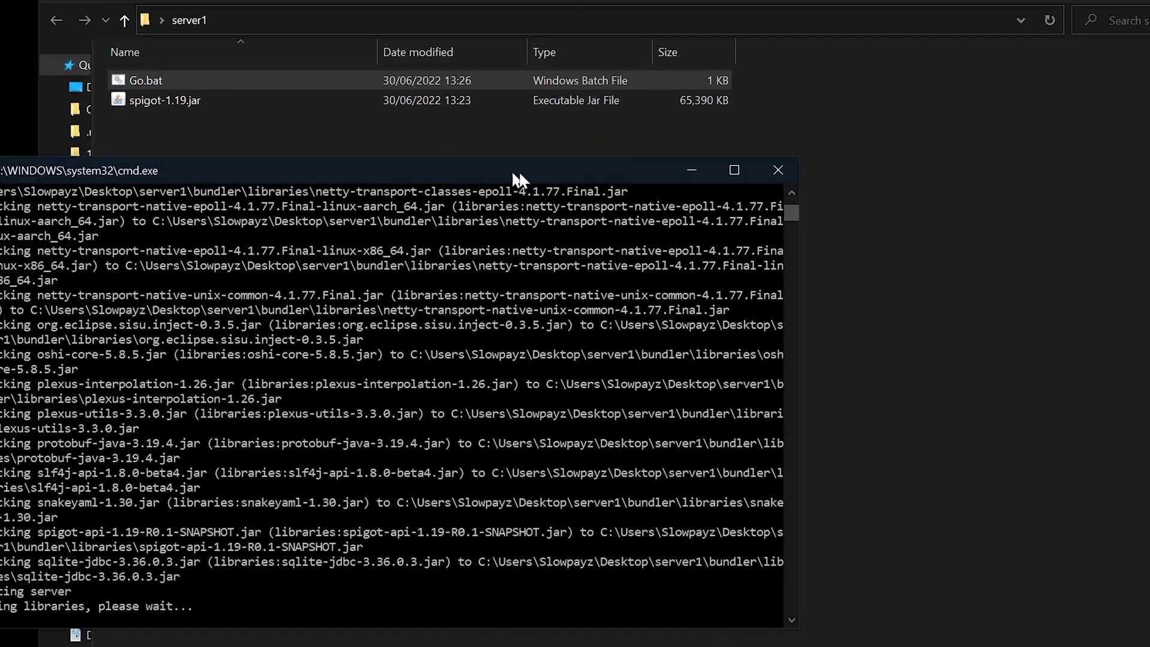
left_click_drag(519, 171, 722, 158)
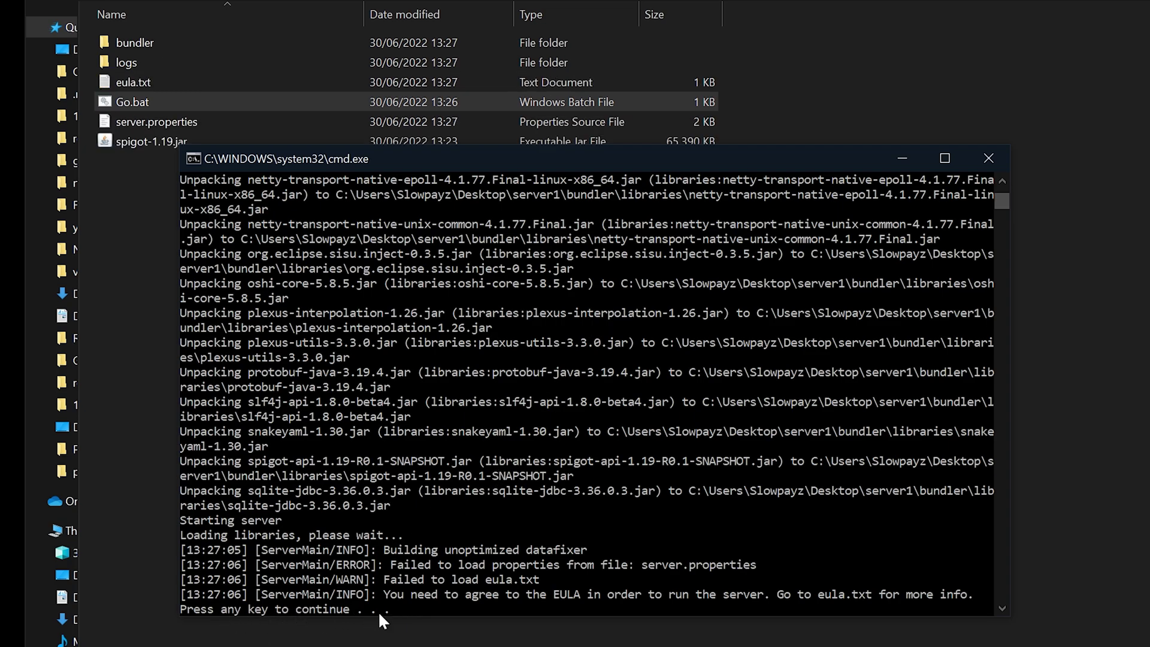
- Close the console, open eula.txt, change false to true, and save it
key("Return")
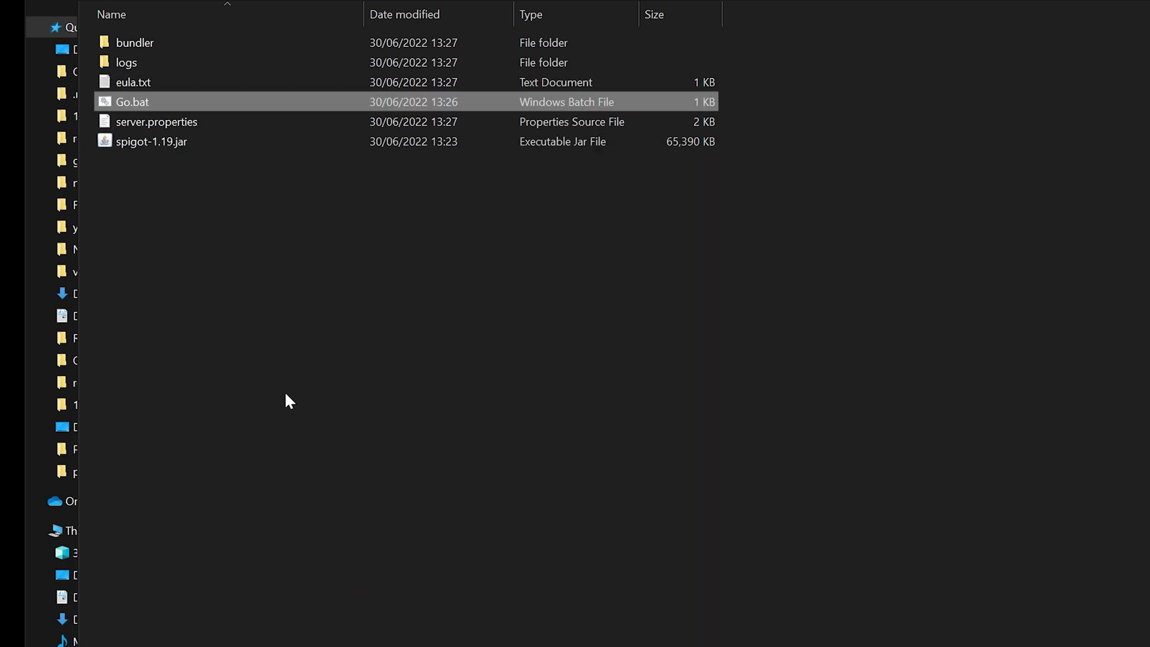
left_click(287, 396)
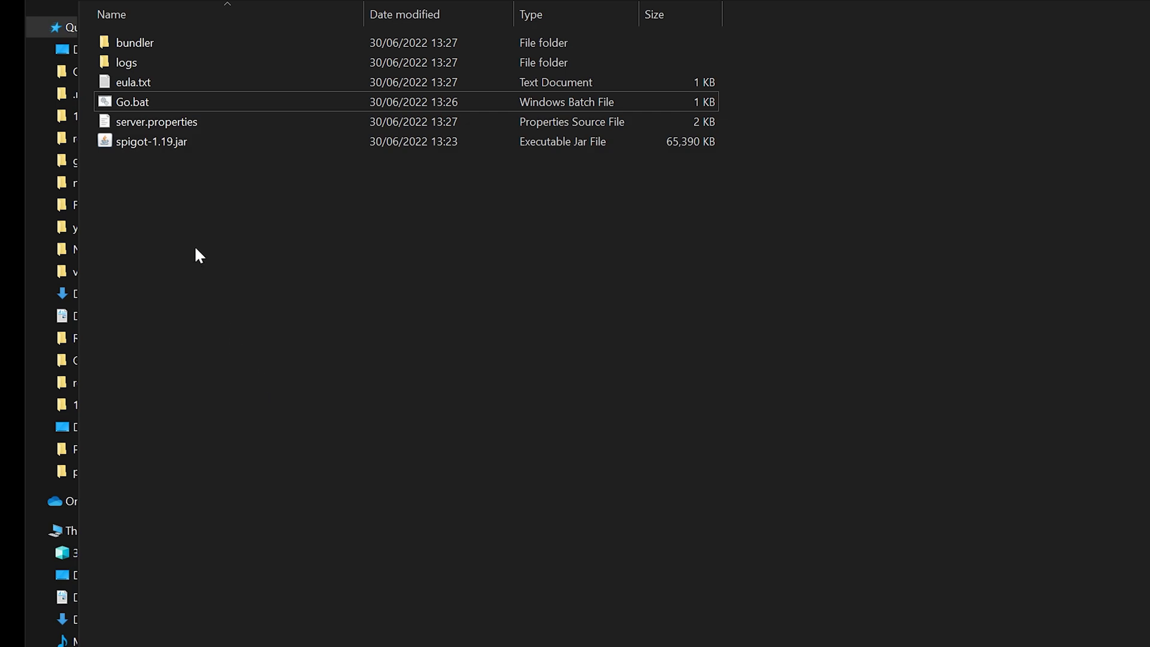
double_click(155, 82)
key("ctrl+End")
key("shift+Left")
key("shift+Left")
key("shift+Left")
key("shift+Left")
key("shift+Left")
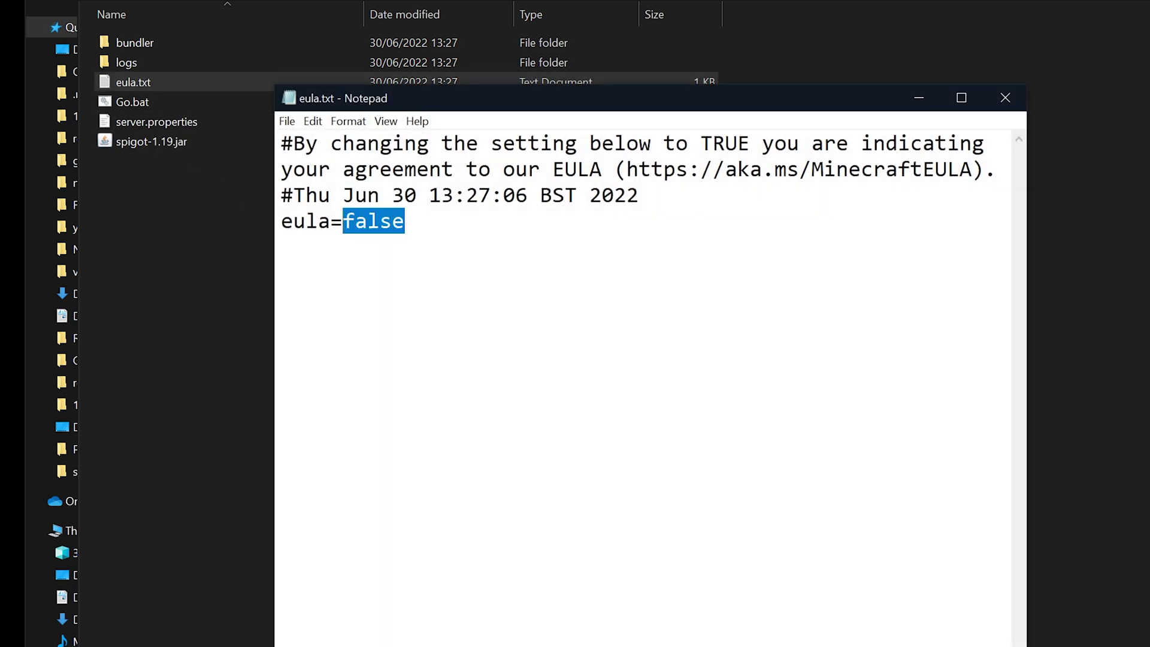
type("true")
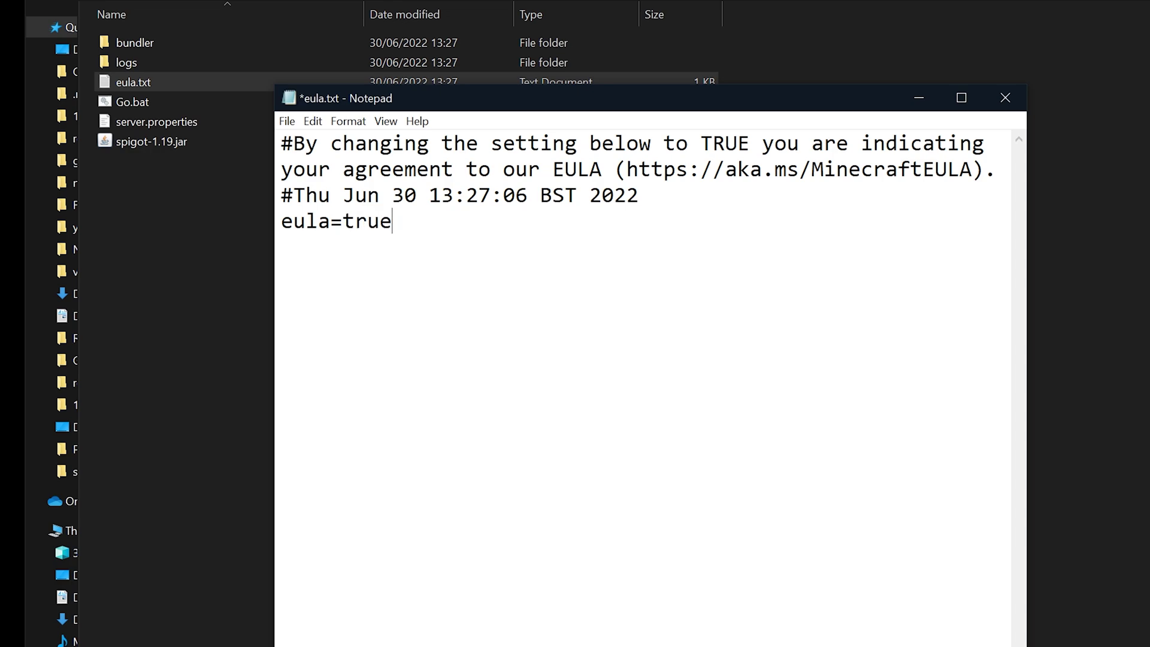
left_click(288, 122)
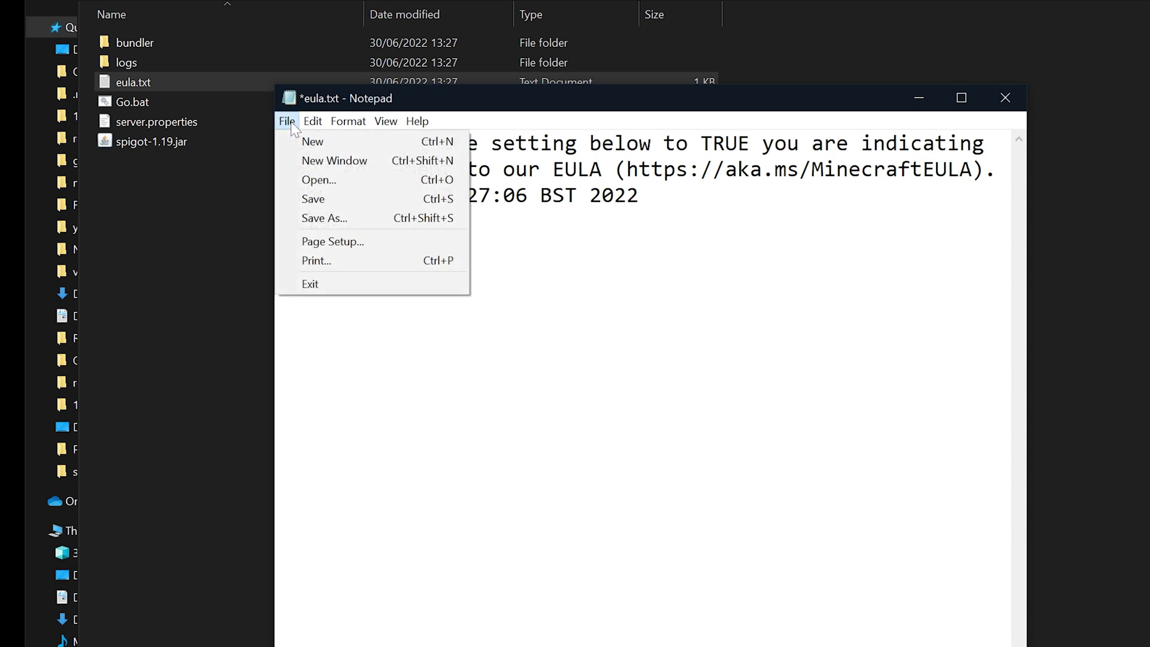
left_click(338, 200)
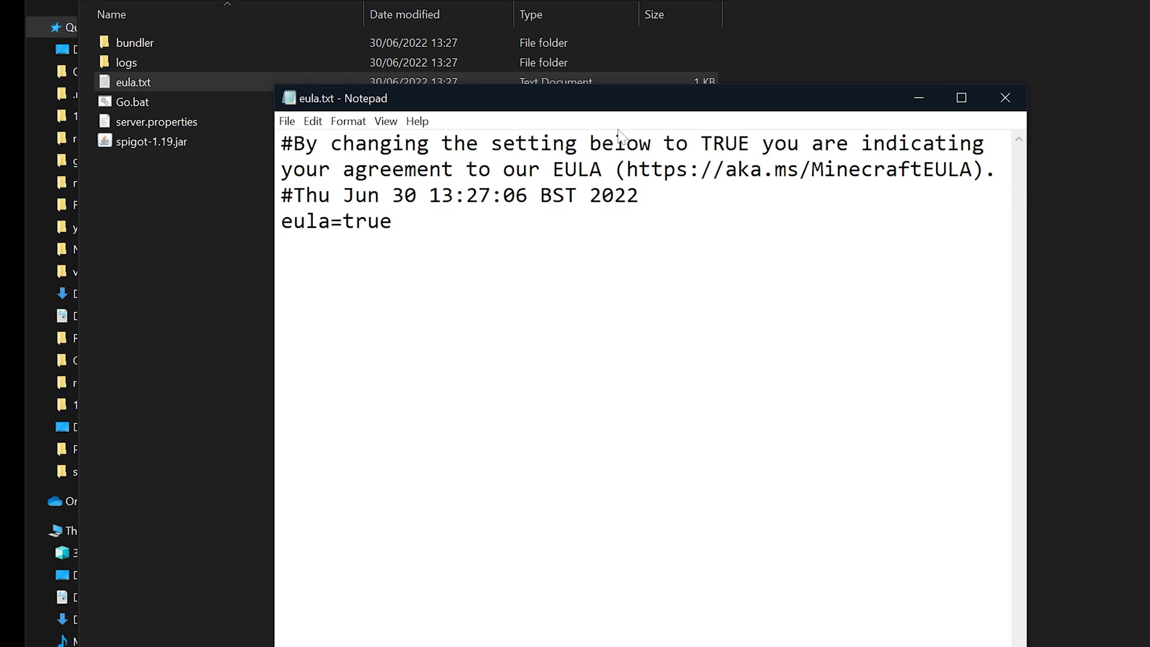
- Point out the EULA link and the true value in eula.txt
left_click_drag(627, 169, 975, 169)
left_click(923, 170)
double_click(366, 221)
left_click(384, 221)
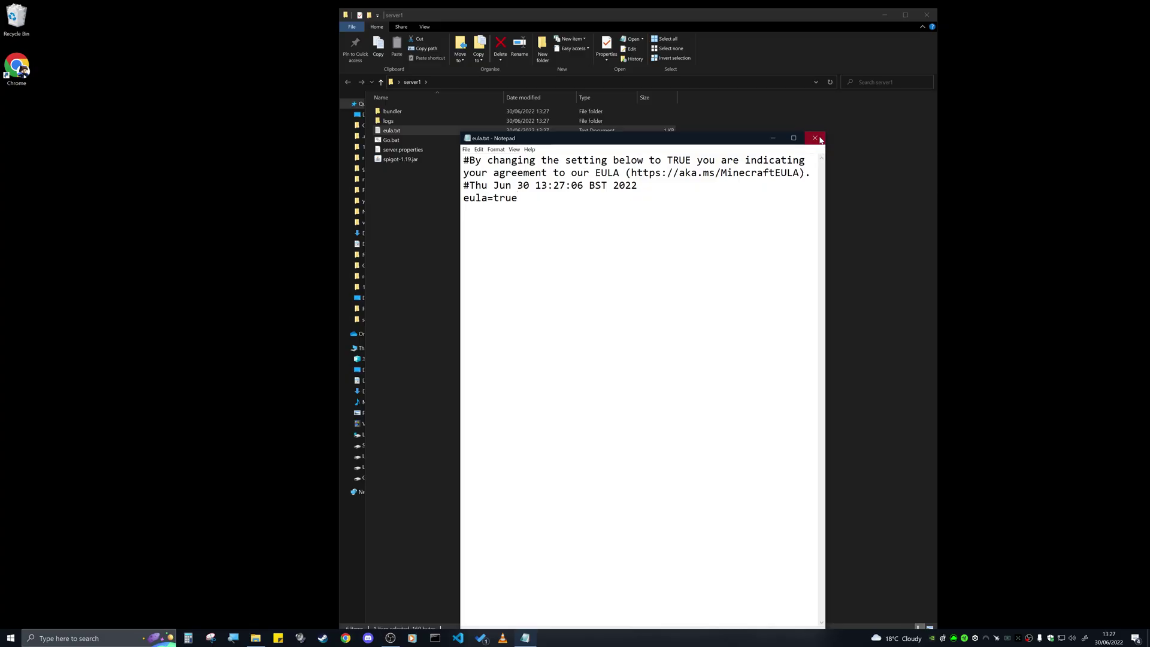
- Close Notepad, run Go.bat until the server finishes loading, then enter stop
left_click(816, 139)
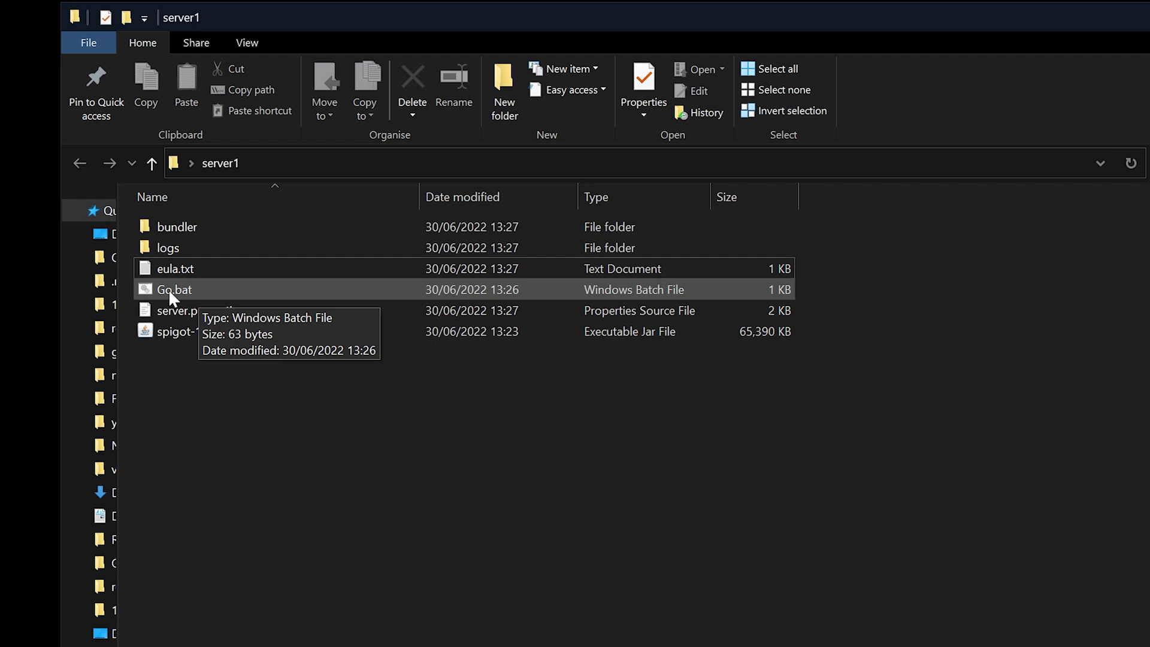
double_click(178, 289)
left_click_drag(422, 145, 768, 246)
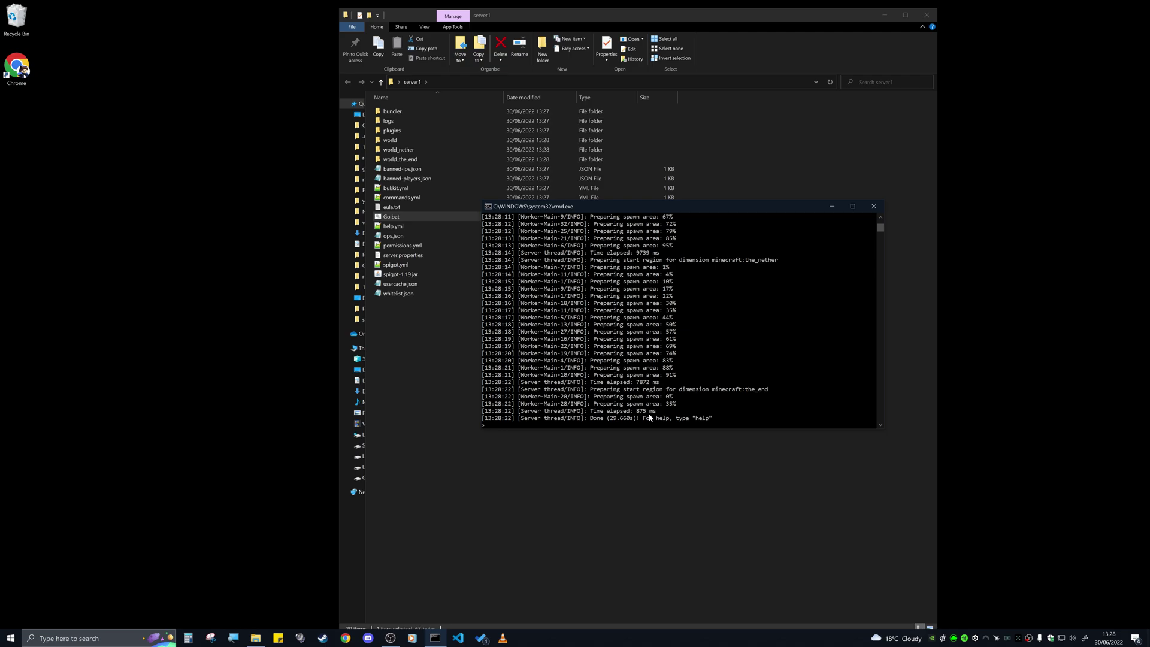
type("stop")
key("Return")
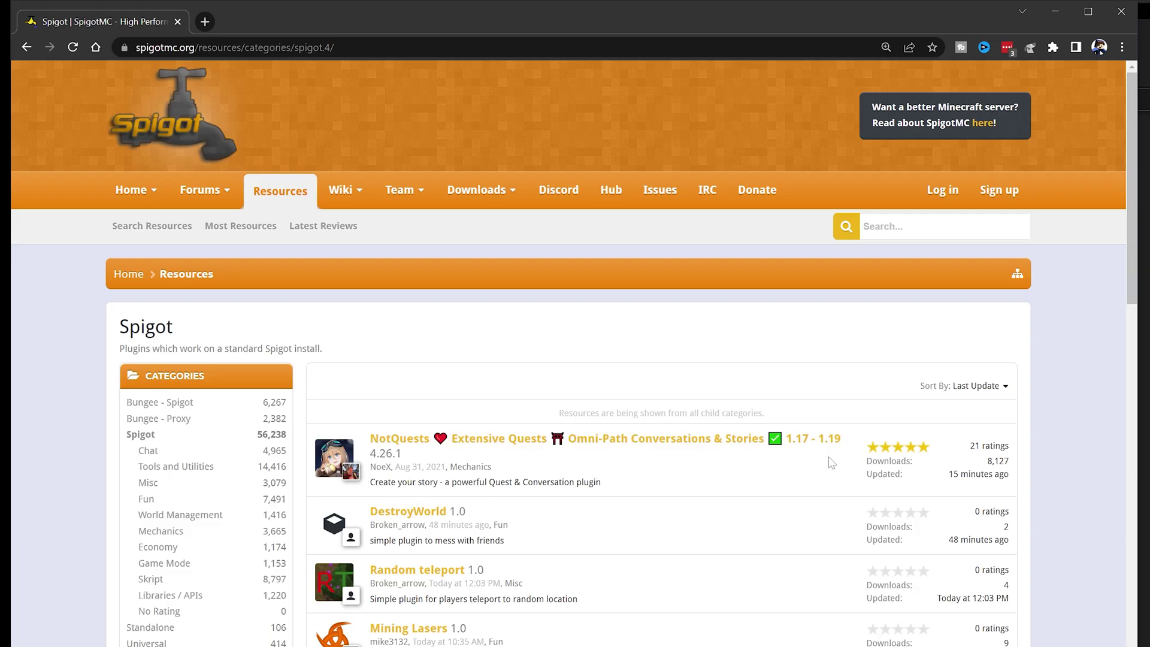
- Open the AntiVoid resource page, confirm 1.19 is tested, and download AntiVoid-1.2.jar
scroll(653, 473, "down", 6)
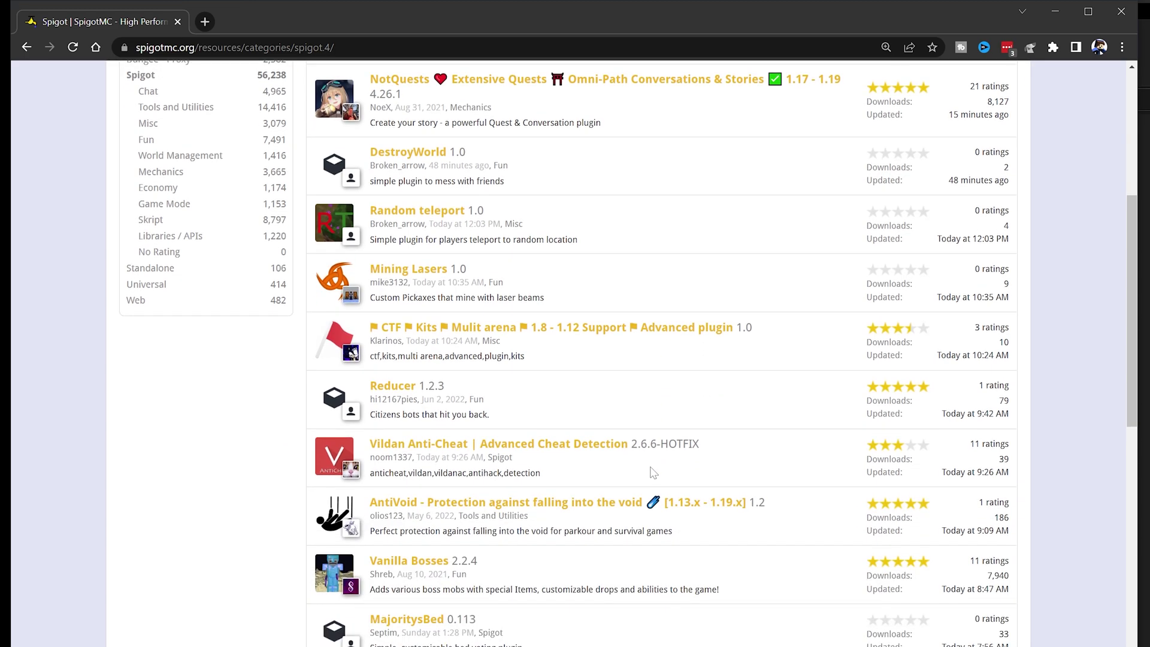
scroll(653, 473, "down", 9)
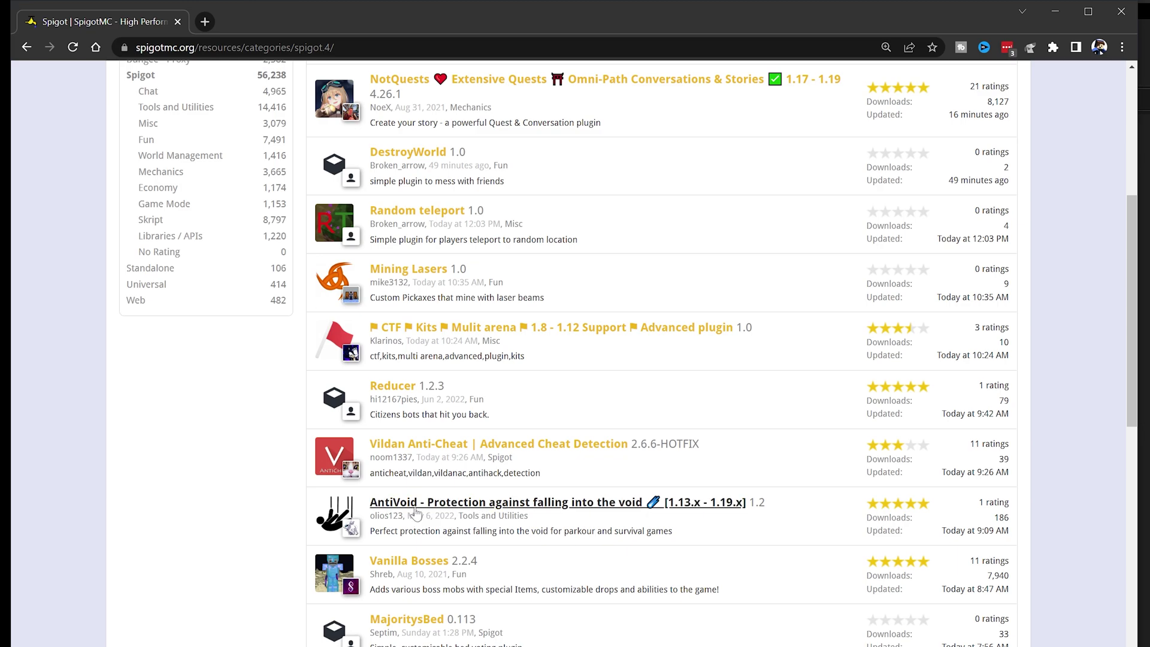
left_click(437, 506)
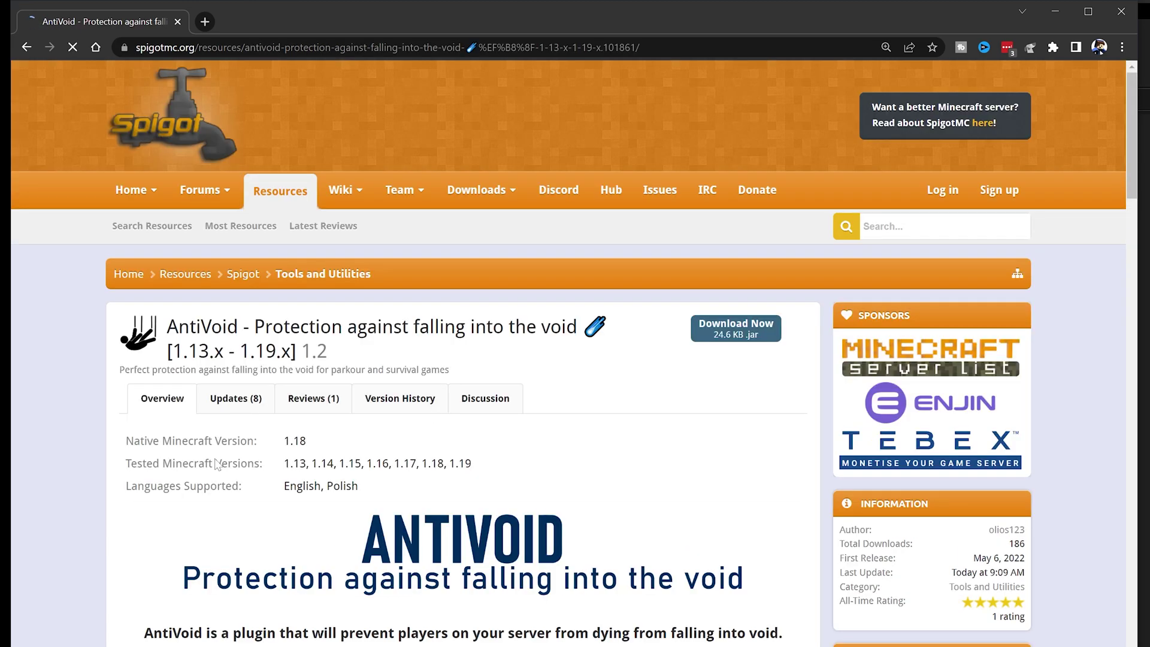
double_click(463, 463)
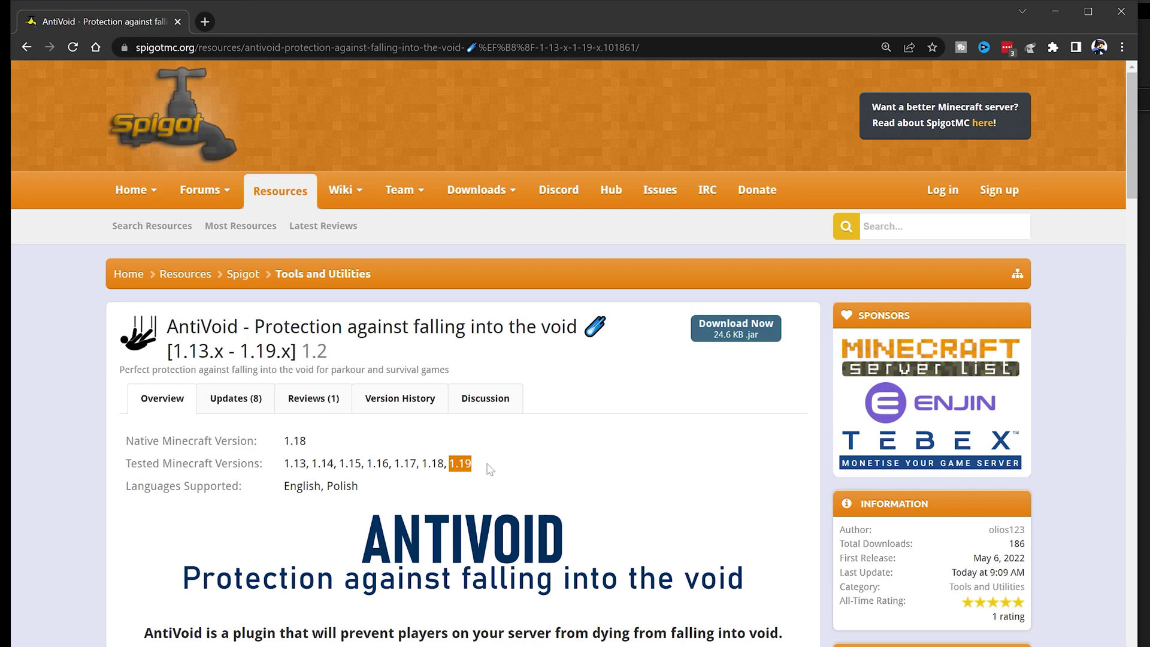
left_click(492, 471)
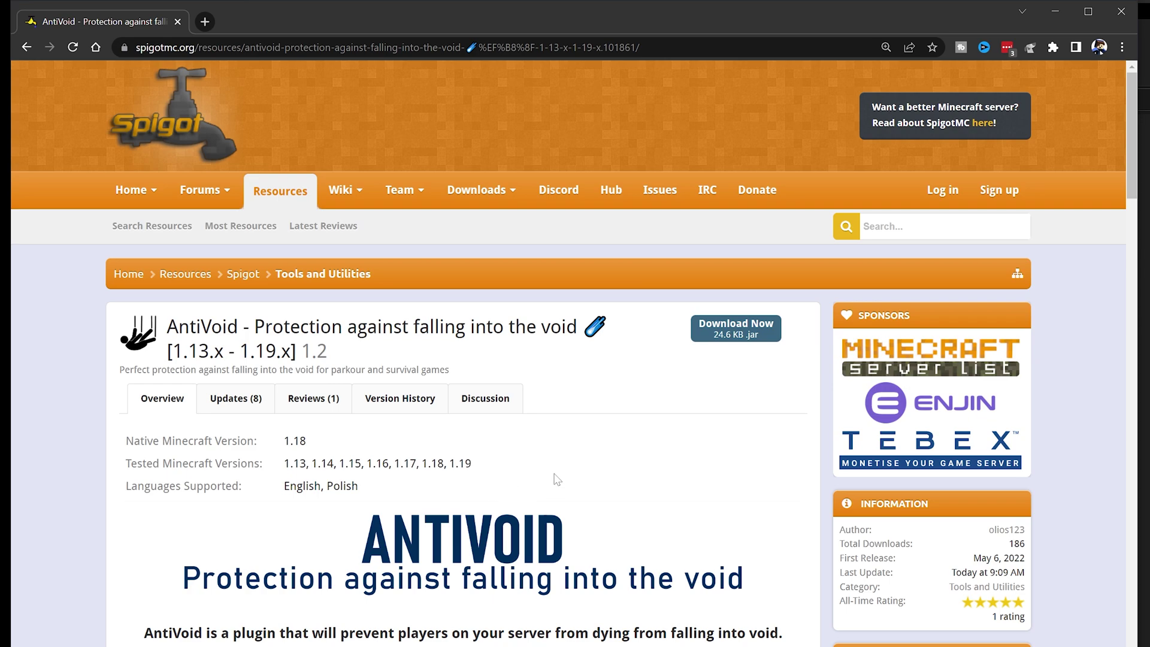
left_click(757, 339)
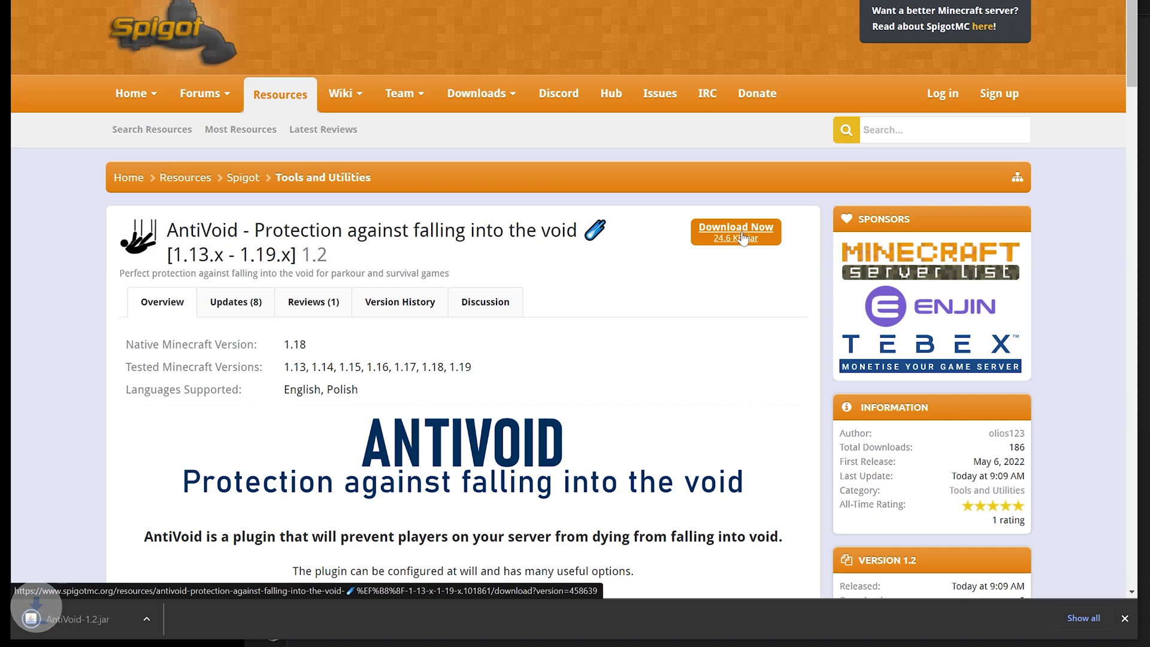
- Drag AntiVoid-1.2.jar onto the desktop, close Chrome, and move the jar toward the centre
left_click_drag(93, 623, 0, 279)
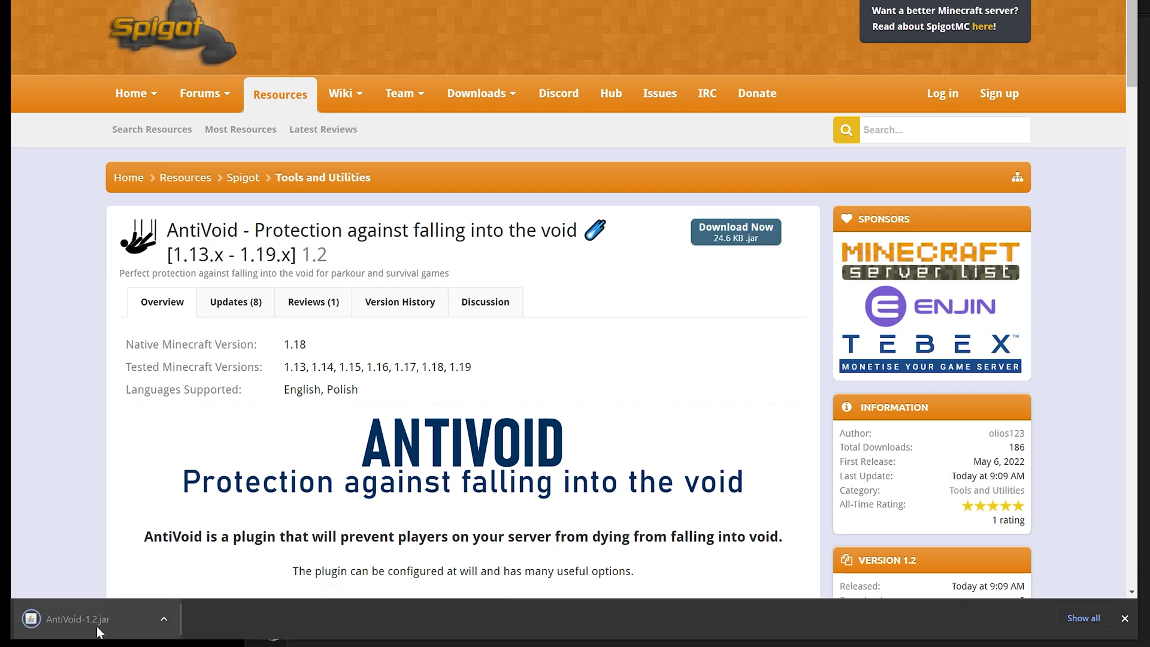
left_click_drag(111, 254, 128, 290)
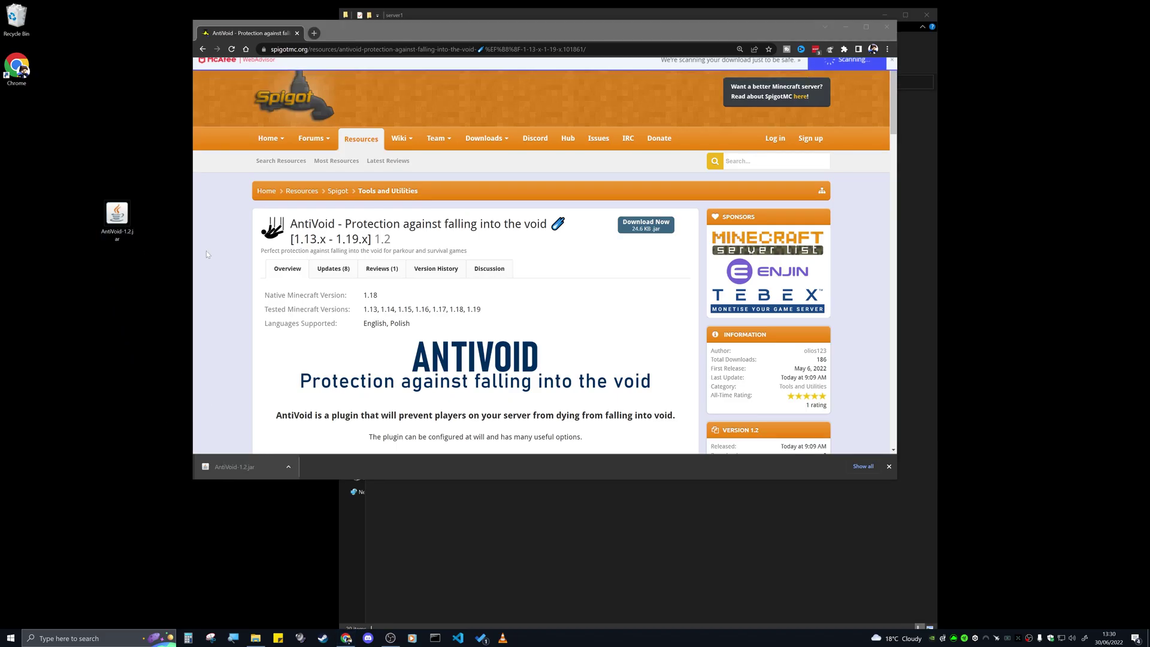
left_click(887, 26)
key("super+d")
left_click_drag(117, 214, 507, 305)
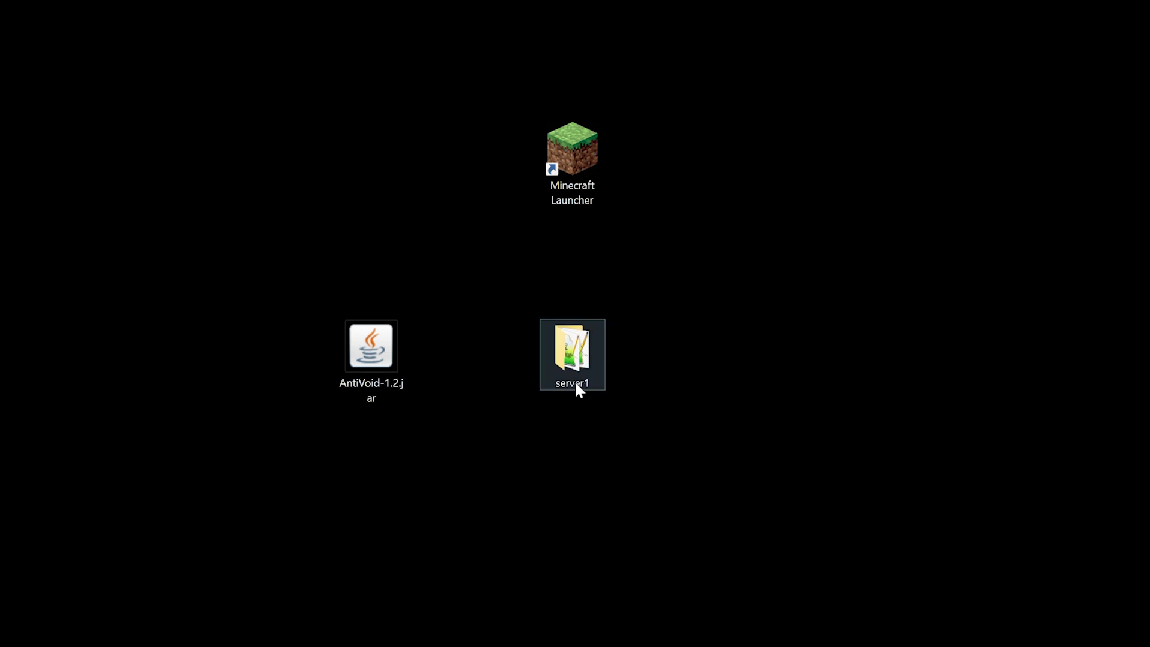
- Move AntiVoid-1.2.jar into the server1\plugins folder
double_click(576, 382)
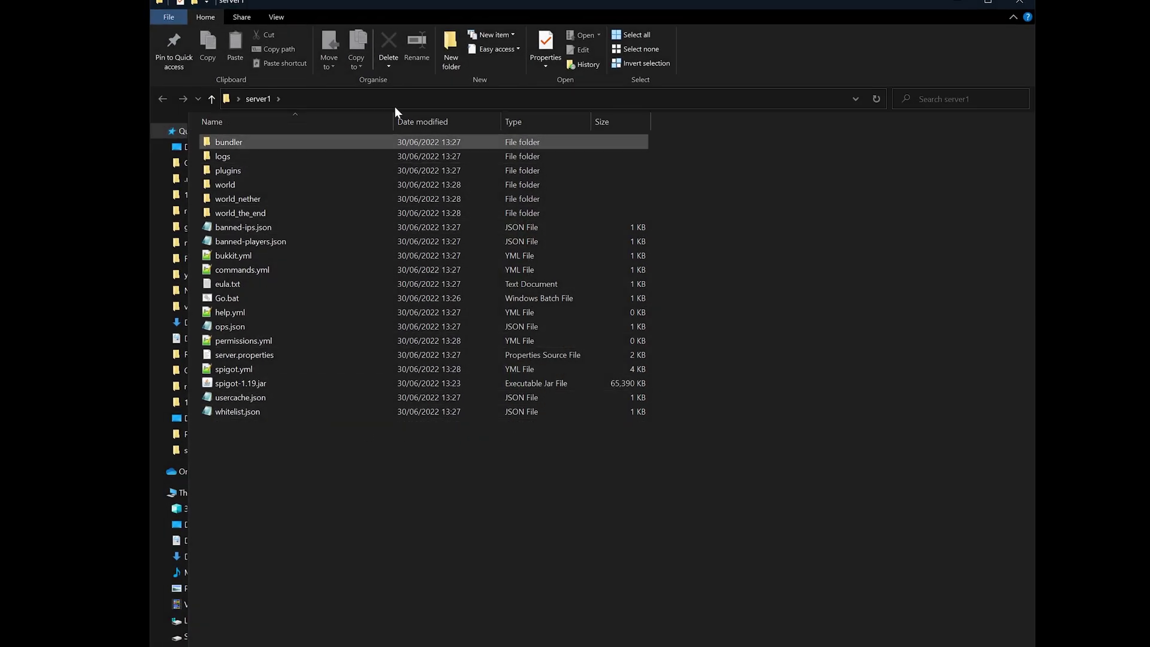
left_click_drag(422, 4, 694, 49)
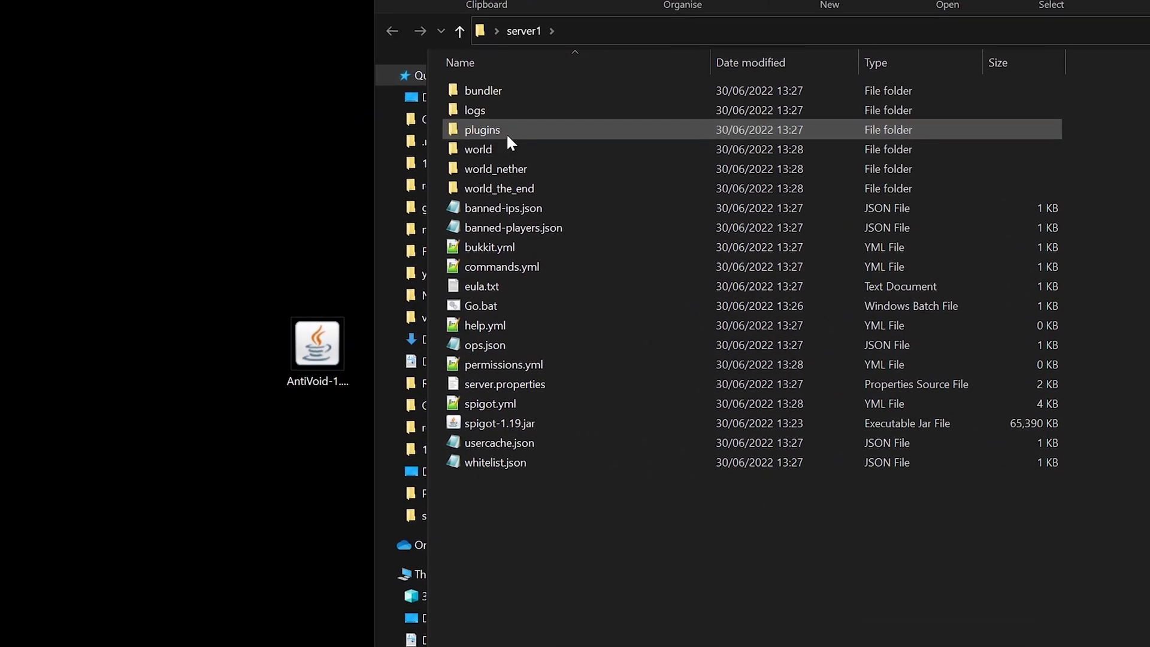
double_click(513, 224)
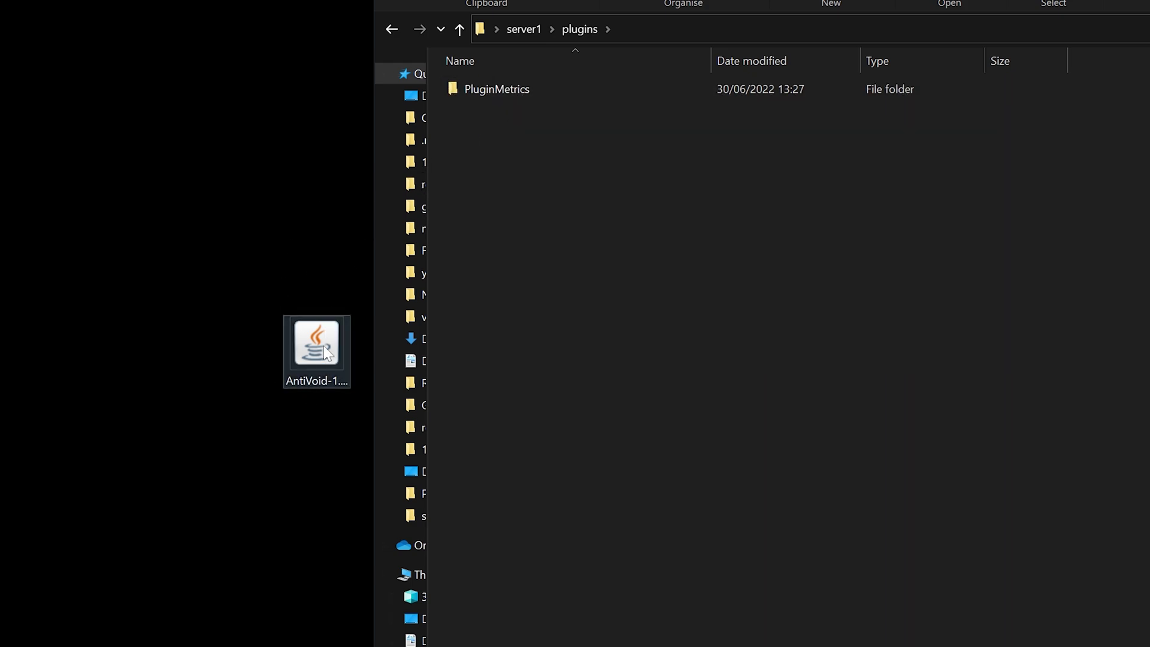
left_click_drag(320, 350, 634, 240)
left_click(502, 113)
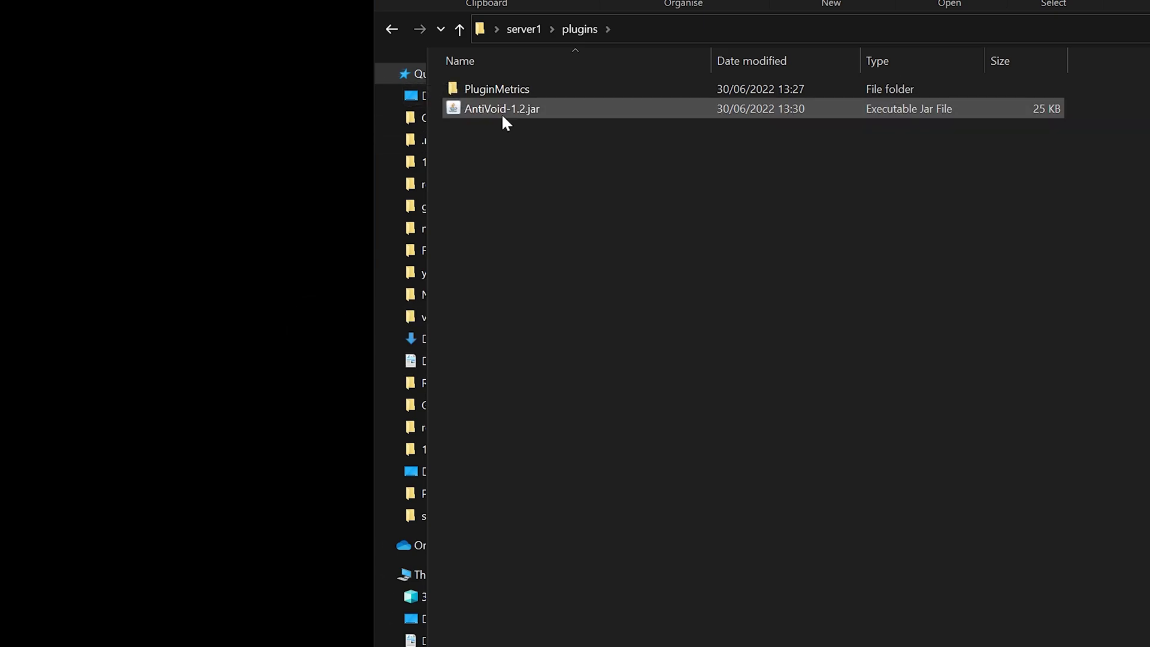
- Launch the server from server1's Go.bat and center its console window
left_click(391, 30)
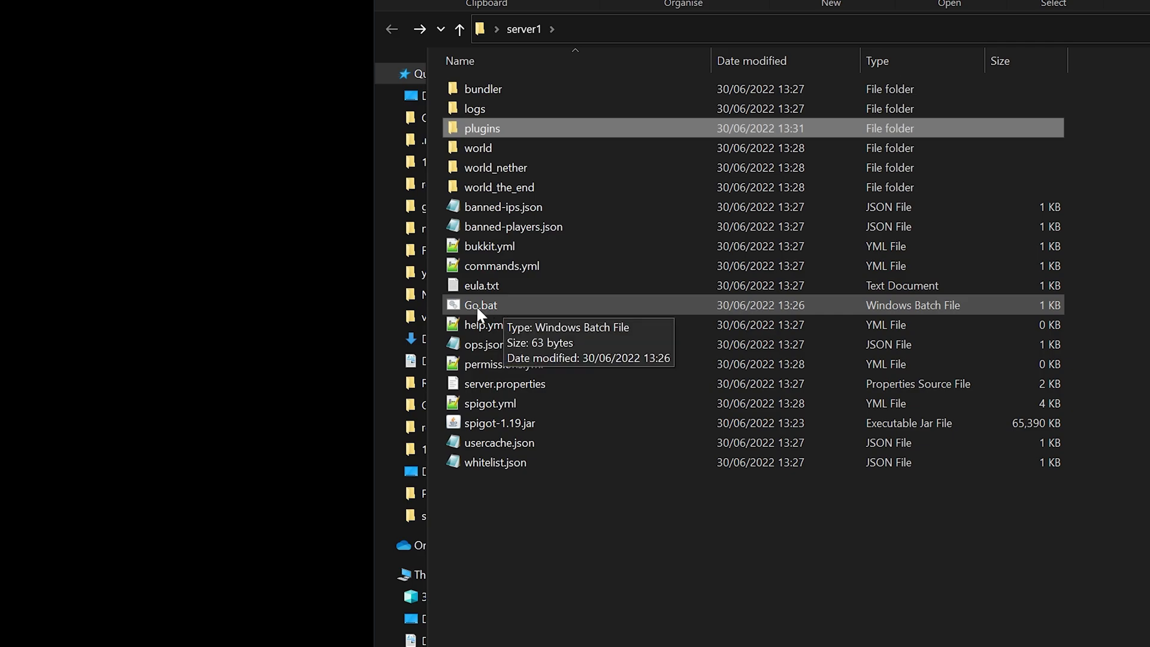
double_click(495, 305)
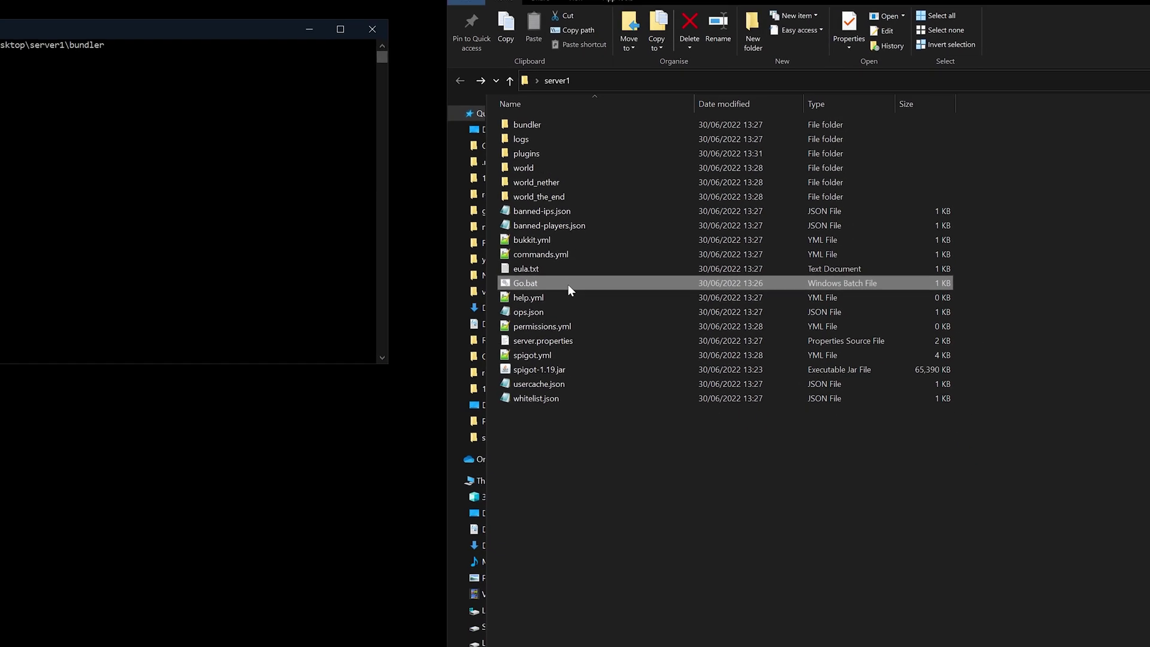
left_click_drag(273, 96, 610, 160)
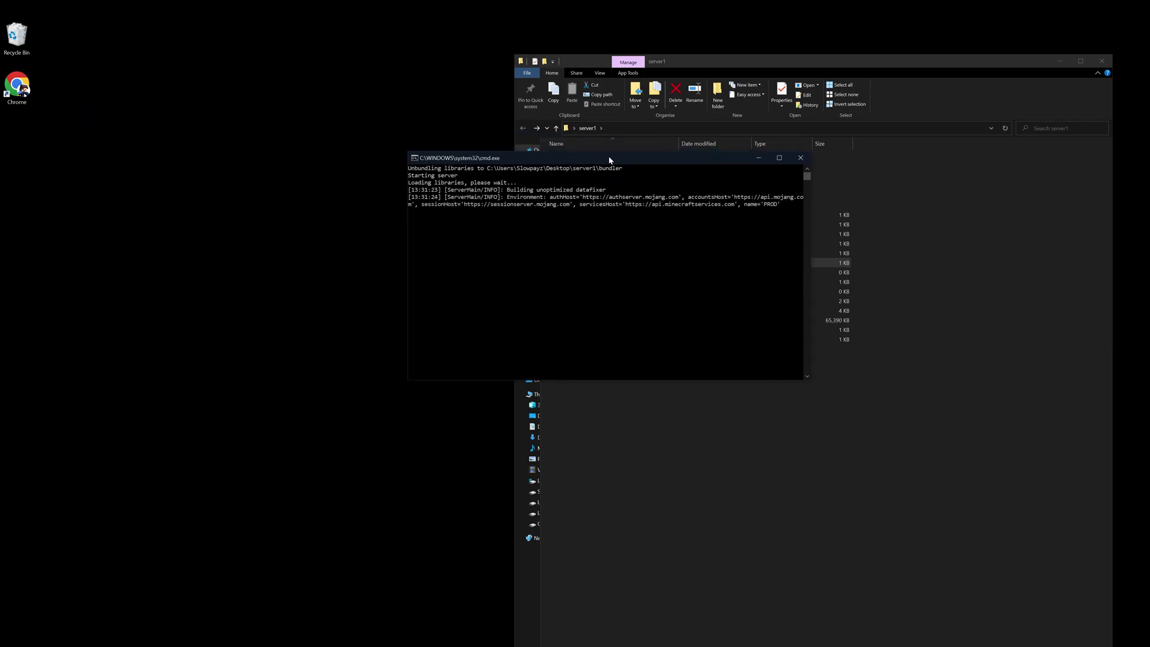
- Widen the server console and scroll the log to confirm AntiVoid v1.2 is enabled
left_click_drag(408, 252, 271, 252)
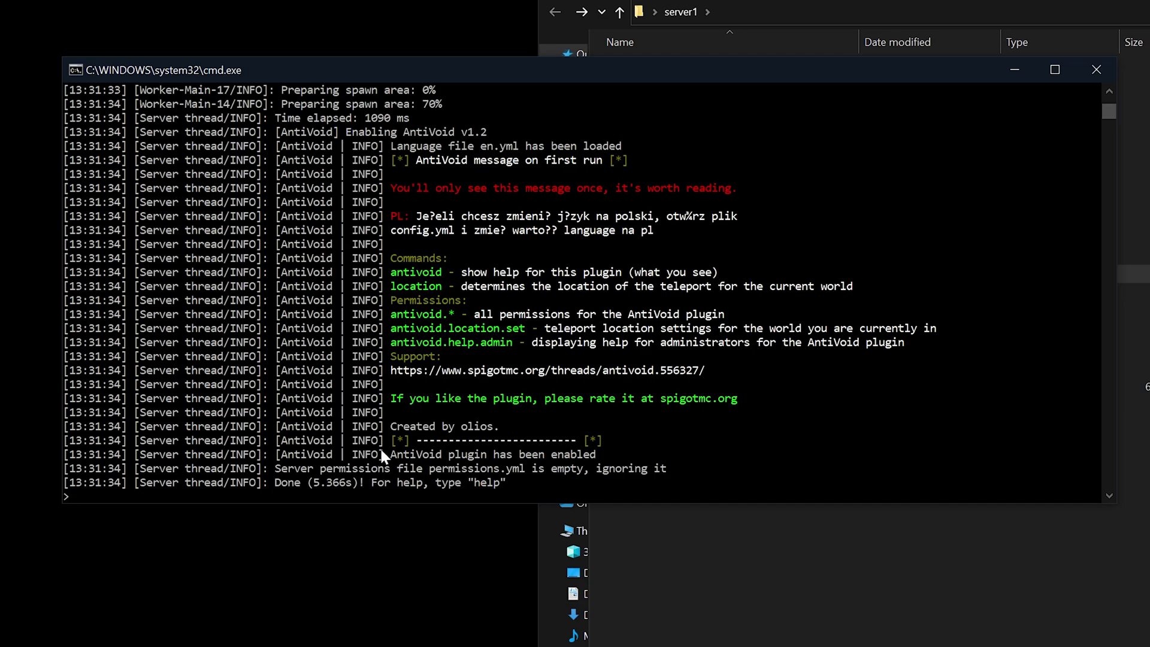
scroll(376, 363, "up", 3)
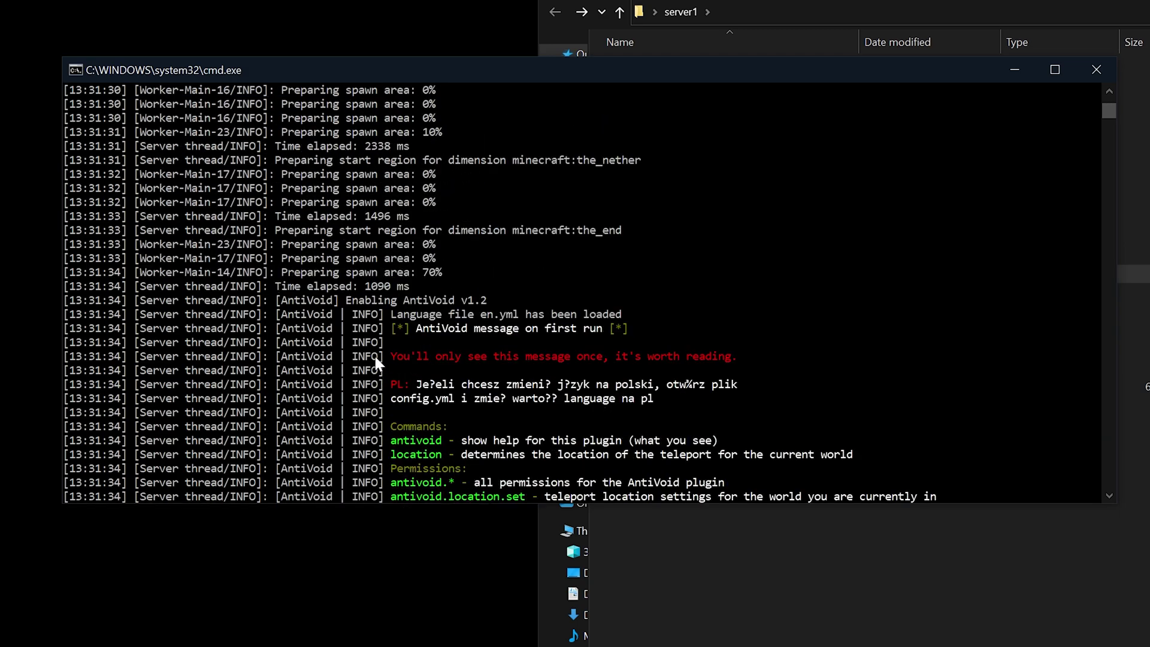
scroll(374, 357, "down", 1)
scroll(407, 342, "down", 1)
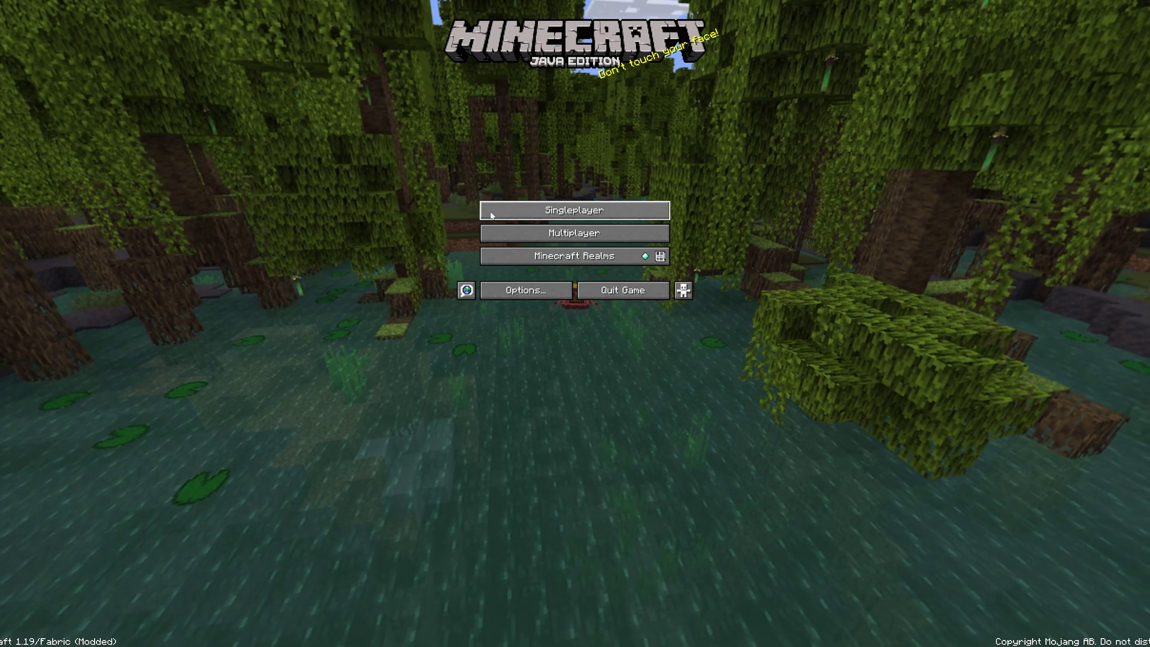
- Choose Multiplayer on Minecraft's title screen to reach the Play Multiplayer list
left_click(521, 231)
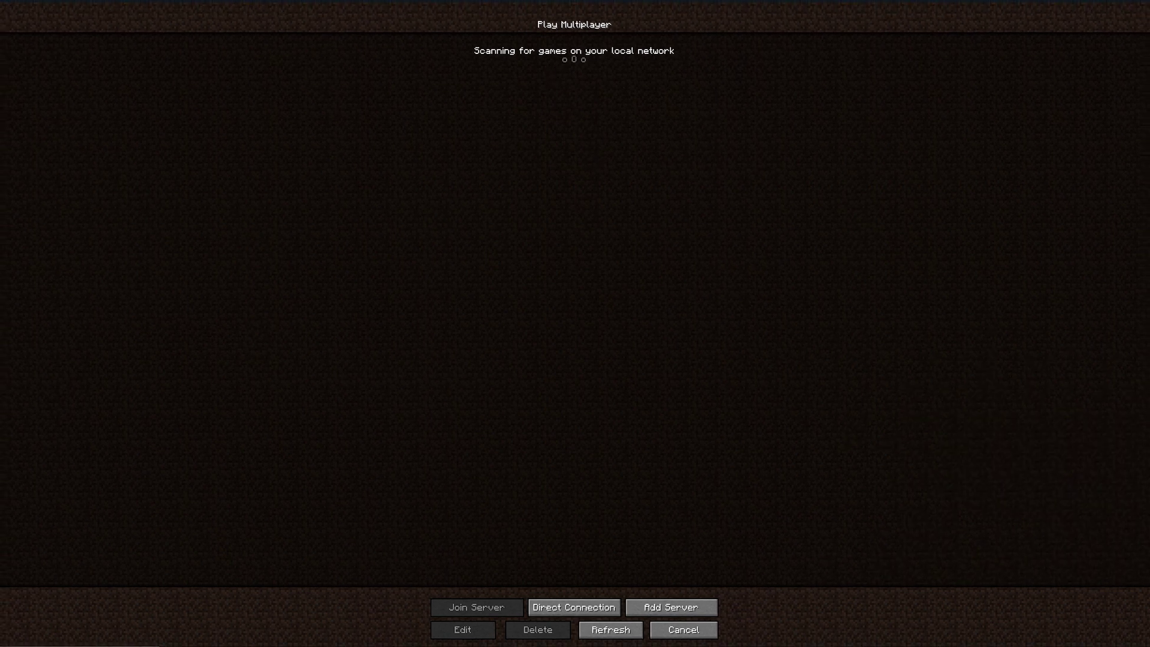
key("super")
- Open Command Prompt via search and run ipconfig
type("cmd")
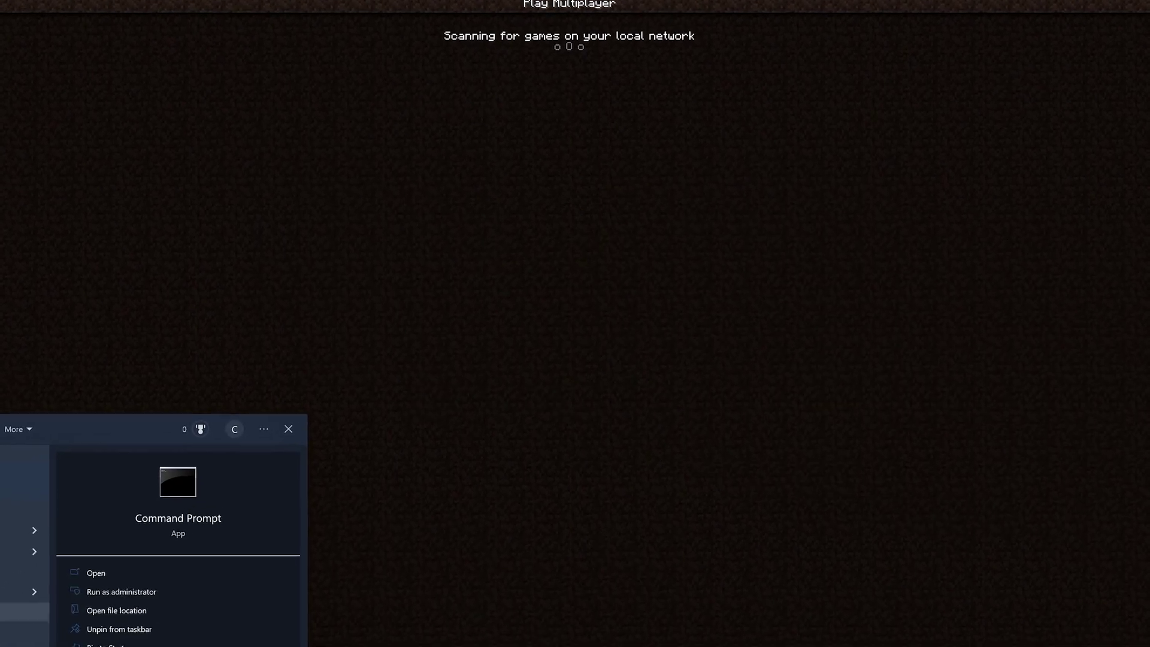
key("Return")
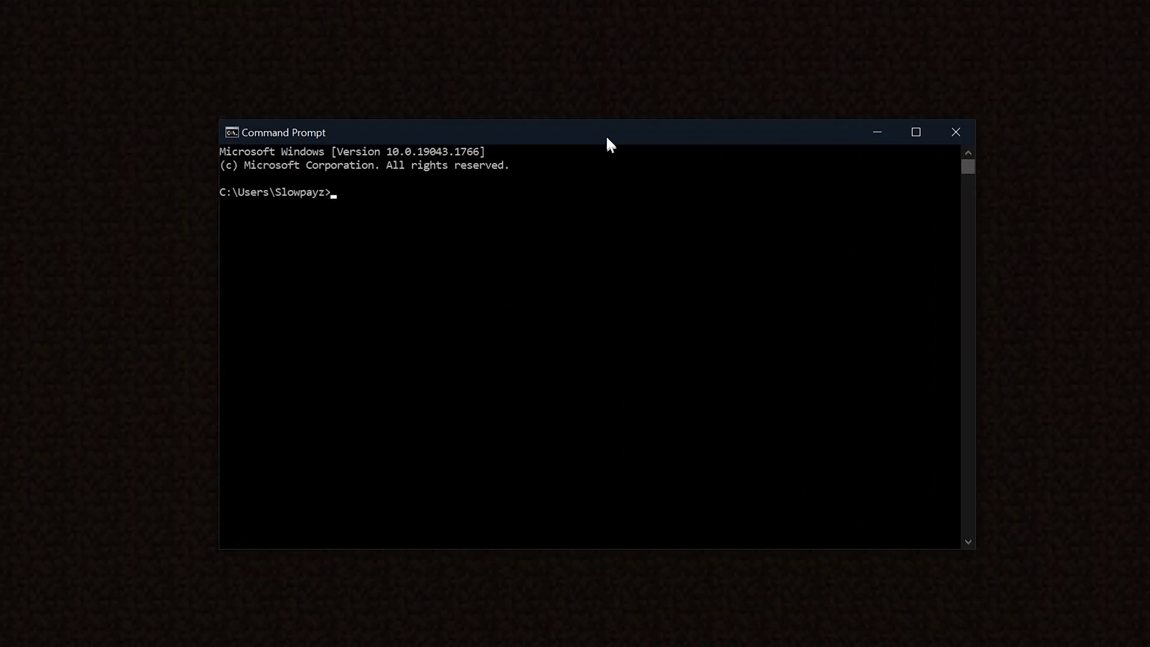
type("ipconfig")
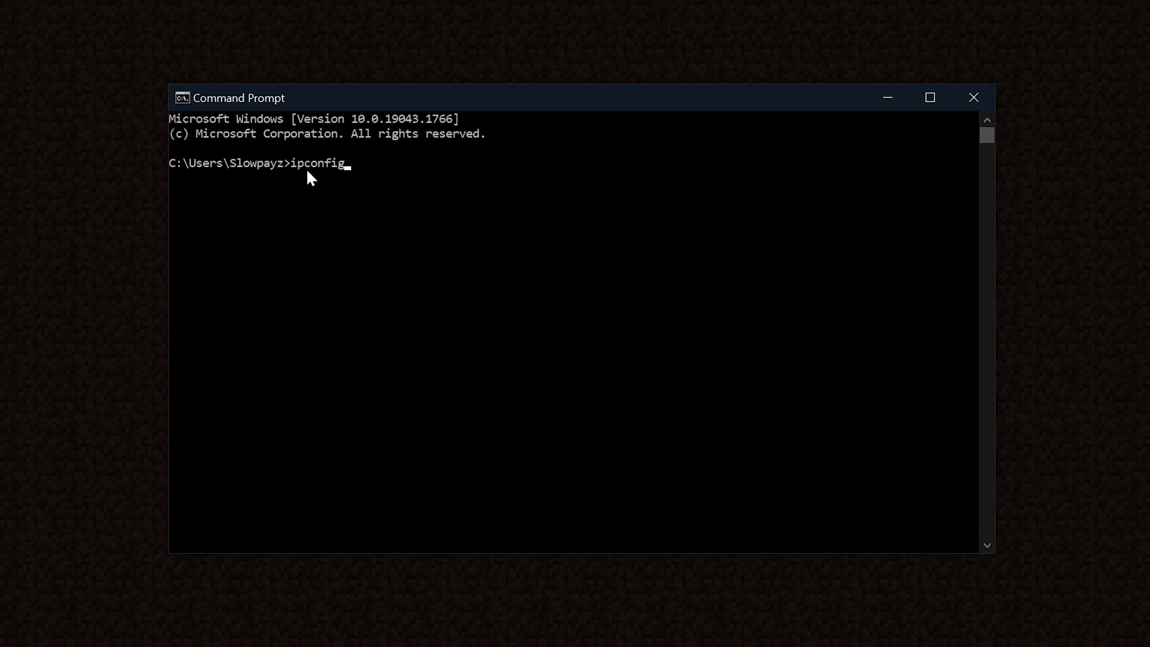
key("Return")
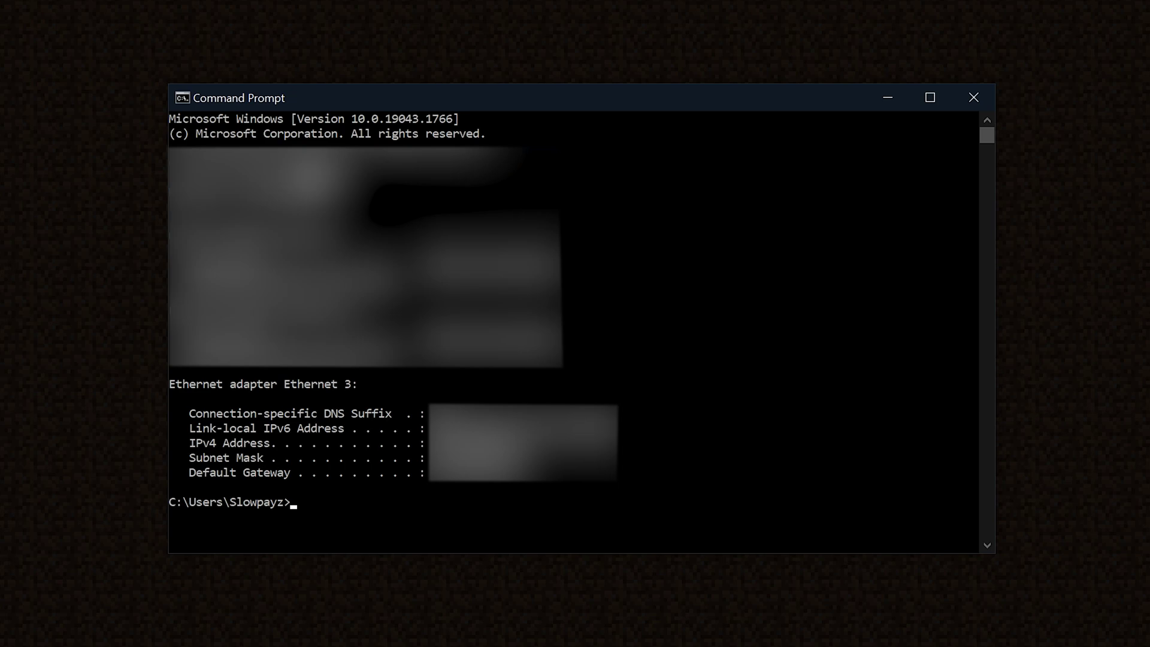
- Copy the Ethernet adapter's IPv4 address and close Command Prompt
left_click(186, 446)
left_click_drag(186, 446, 271, 447)
left_click(265, 445)
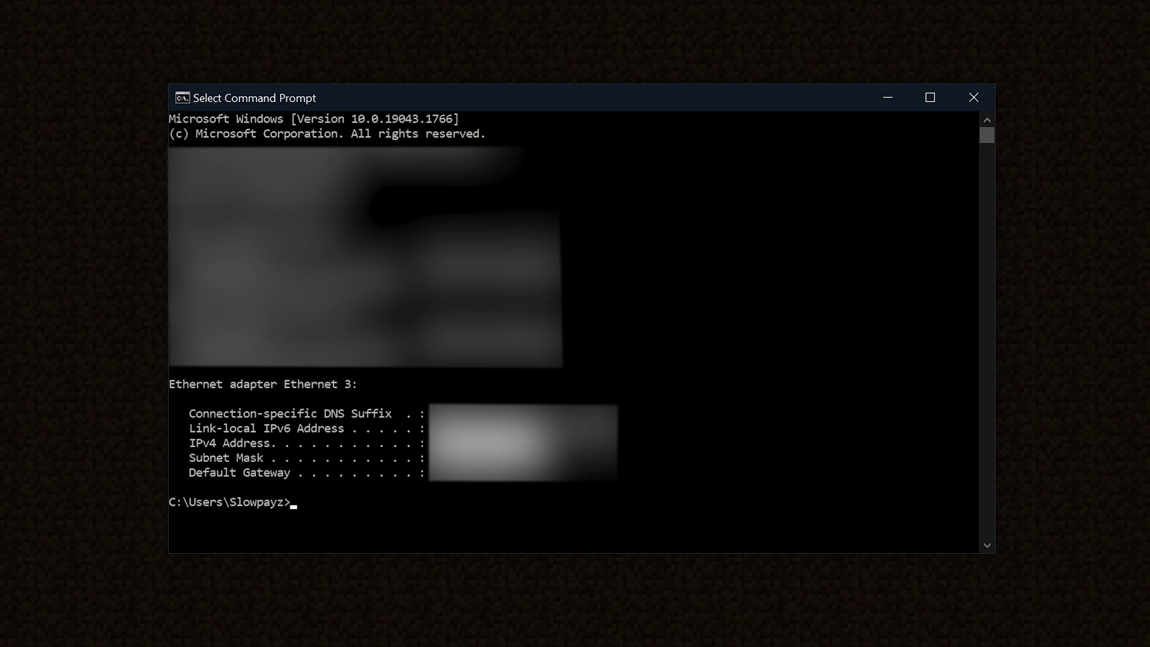
key("Escape")
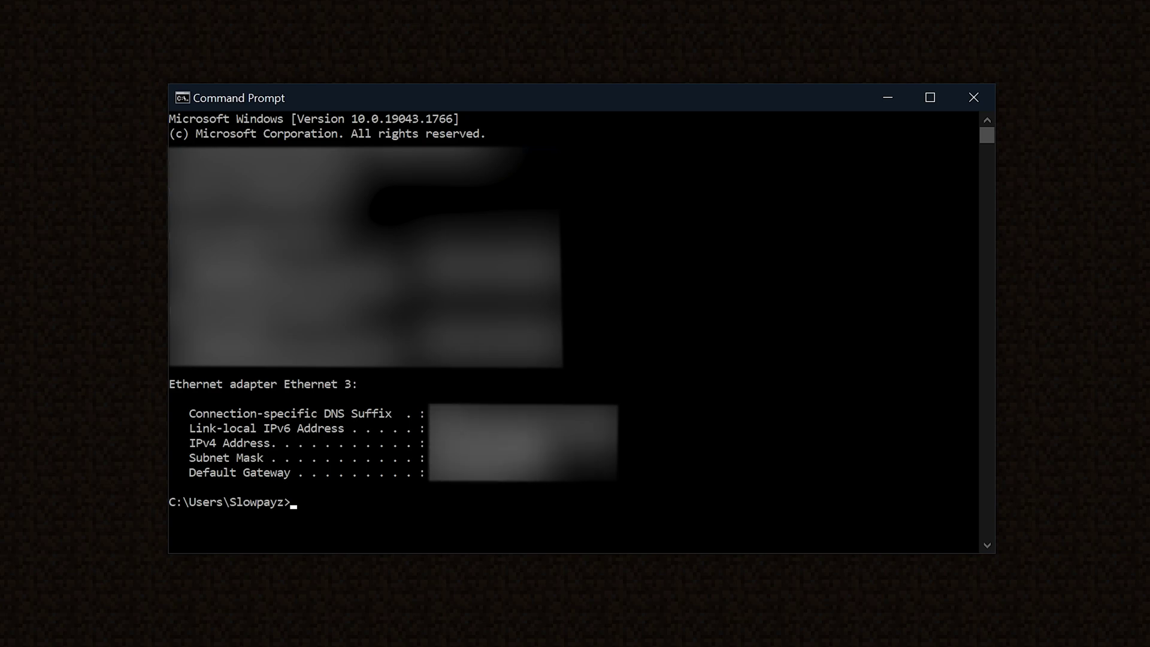
left_click(970, 99)
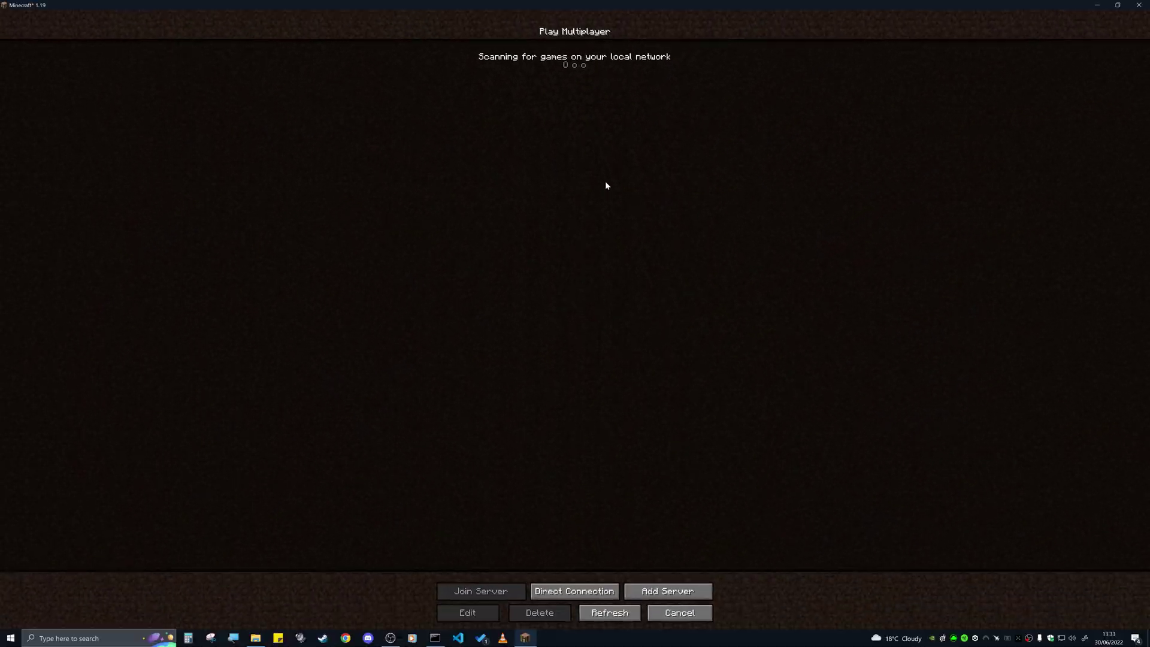
- Add a server entry named Minecraft Server using the pasted IPv4 address
left_click(679, 592)
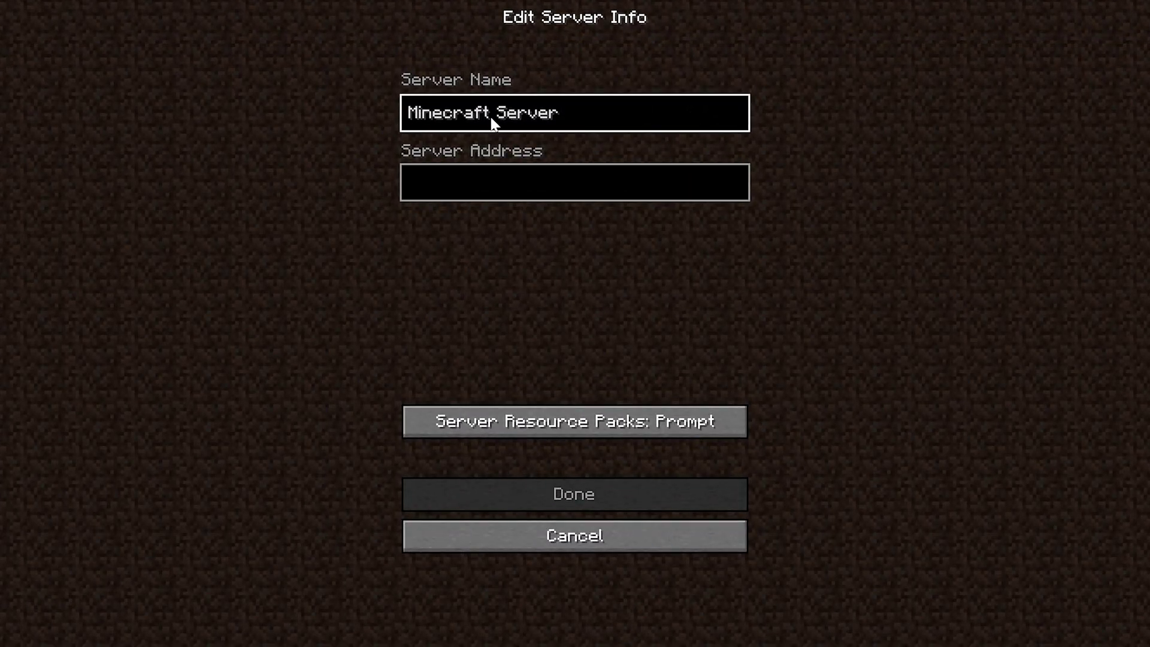
left_click(481, 178)
key("ctrl+v")
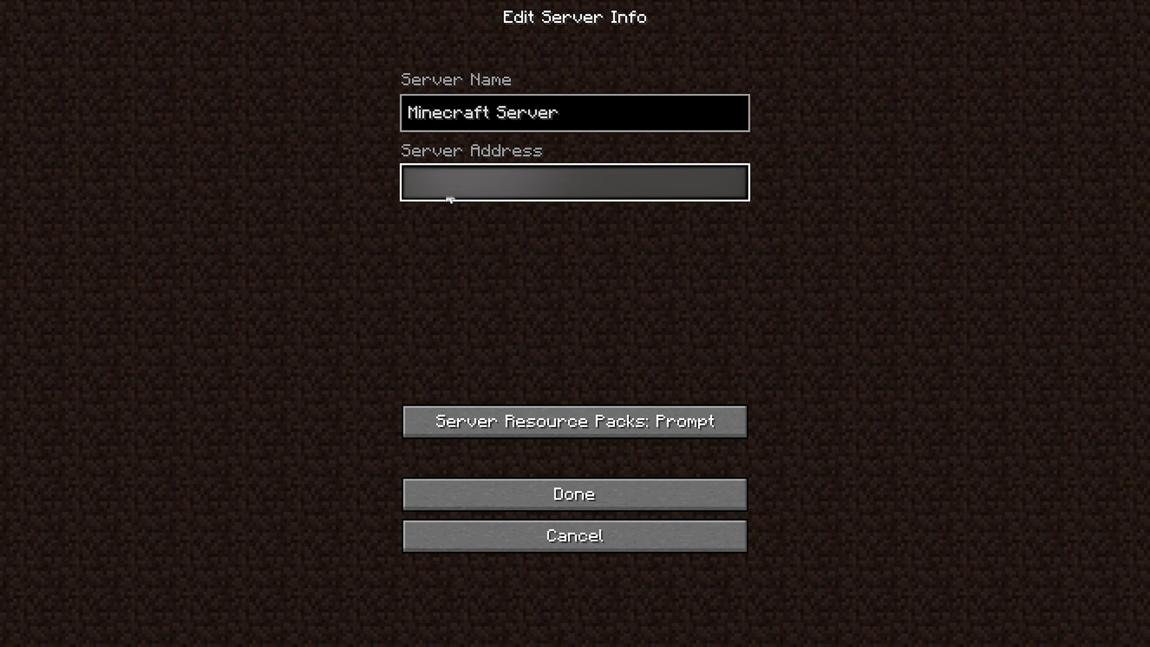
left_click(476, 502)
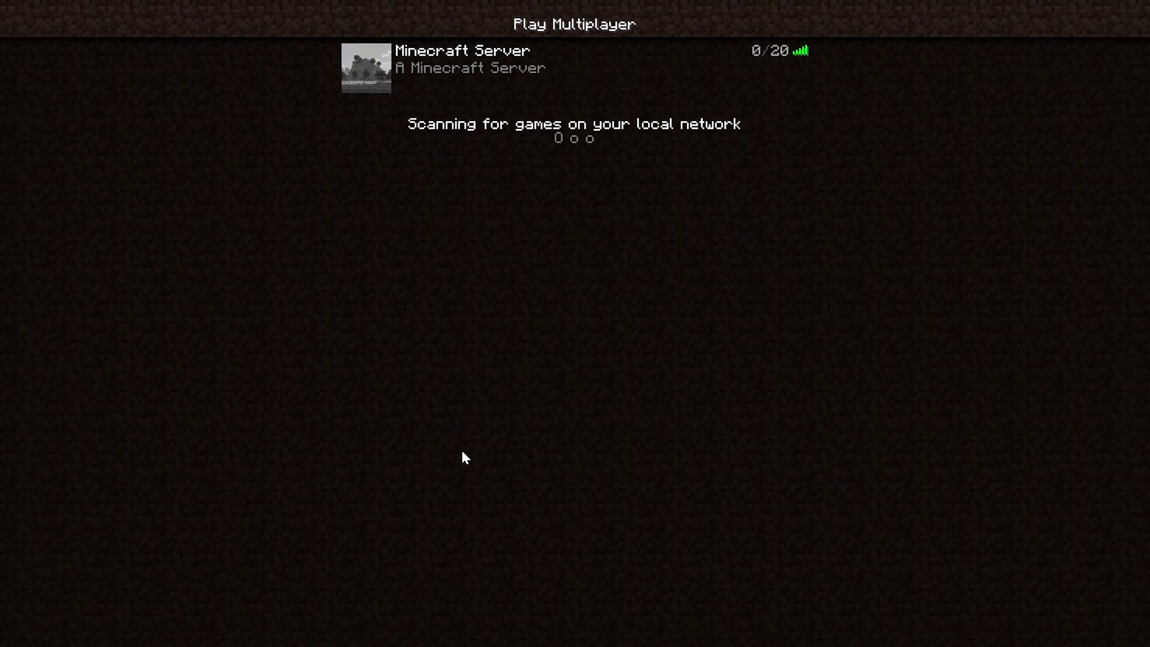
- Join Minecraft Server in fullscreen and walk forward across the savanna
double_click(463, 56)
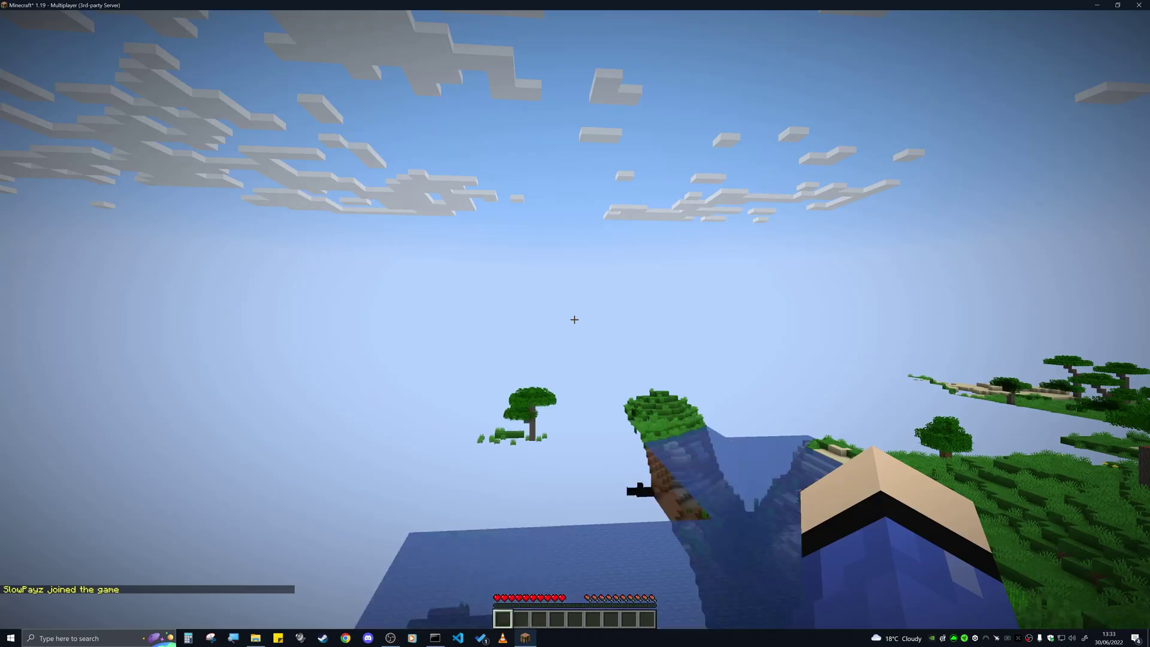
key("F11")
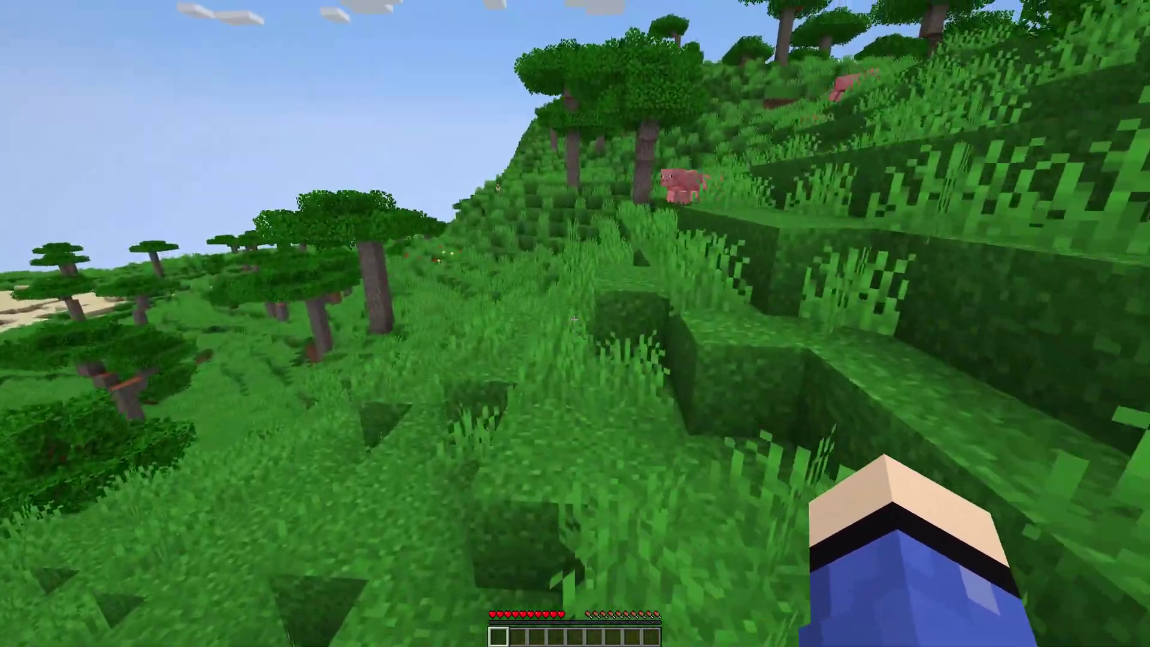
key("w")
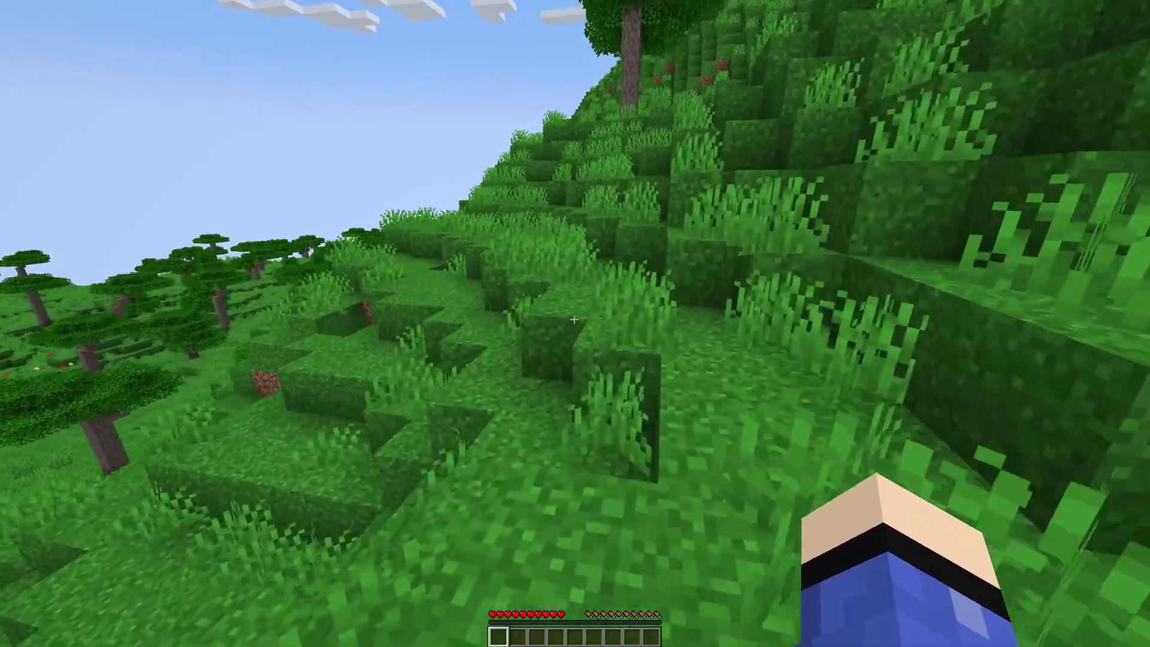
key("w")
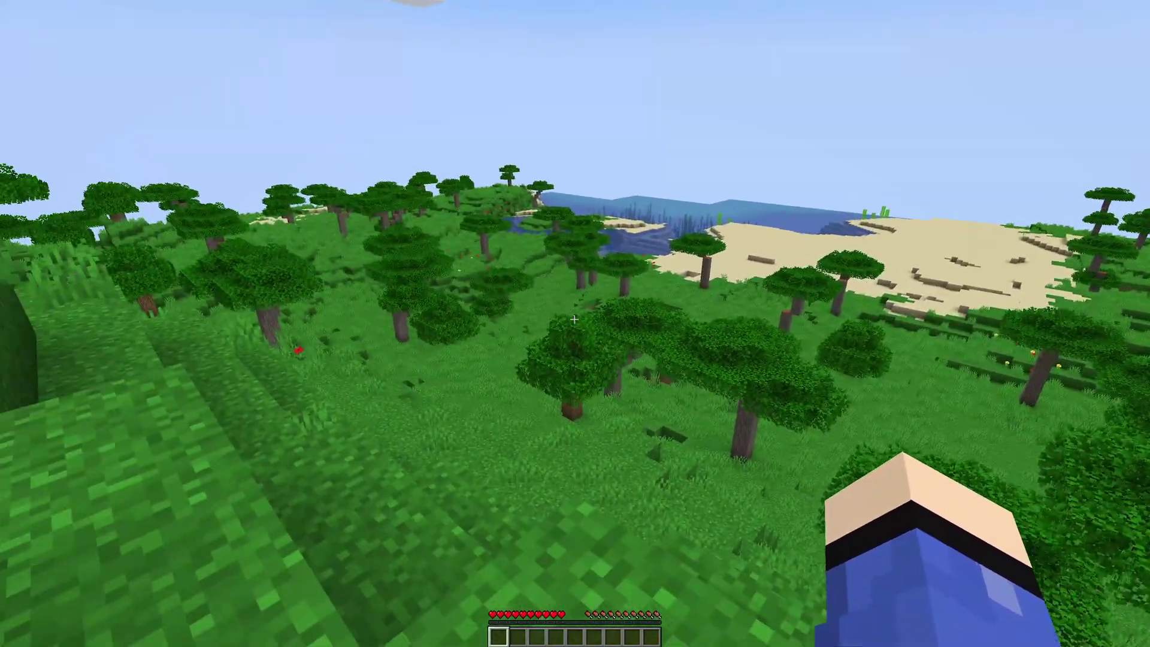
key("w")
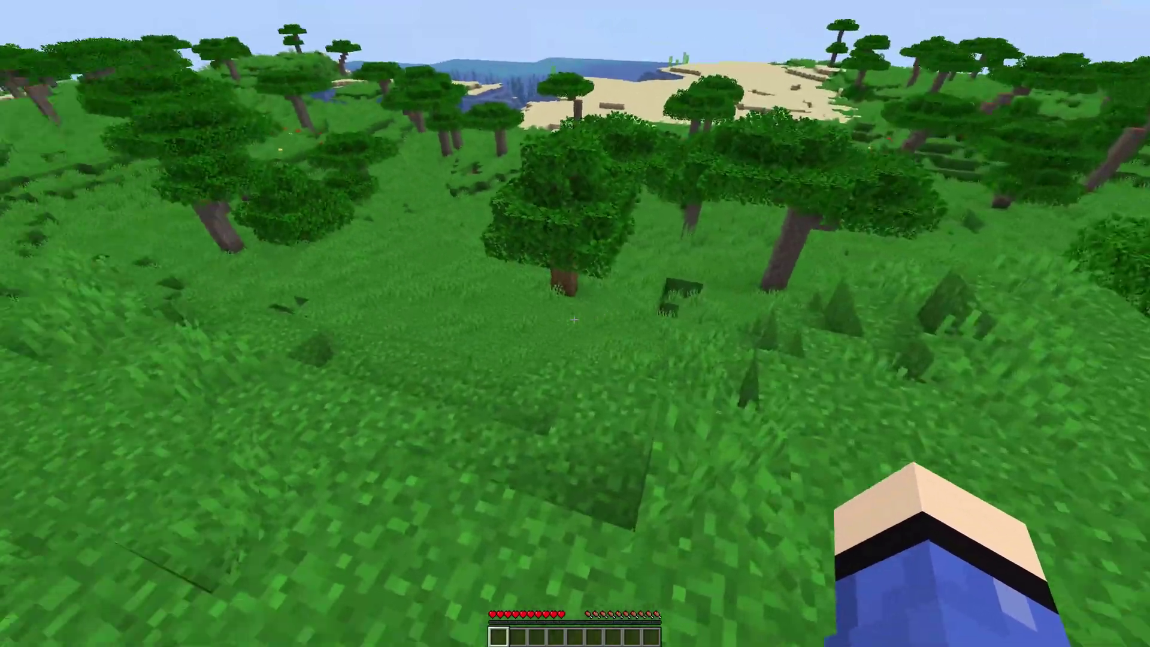
key("w")
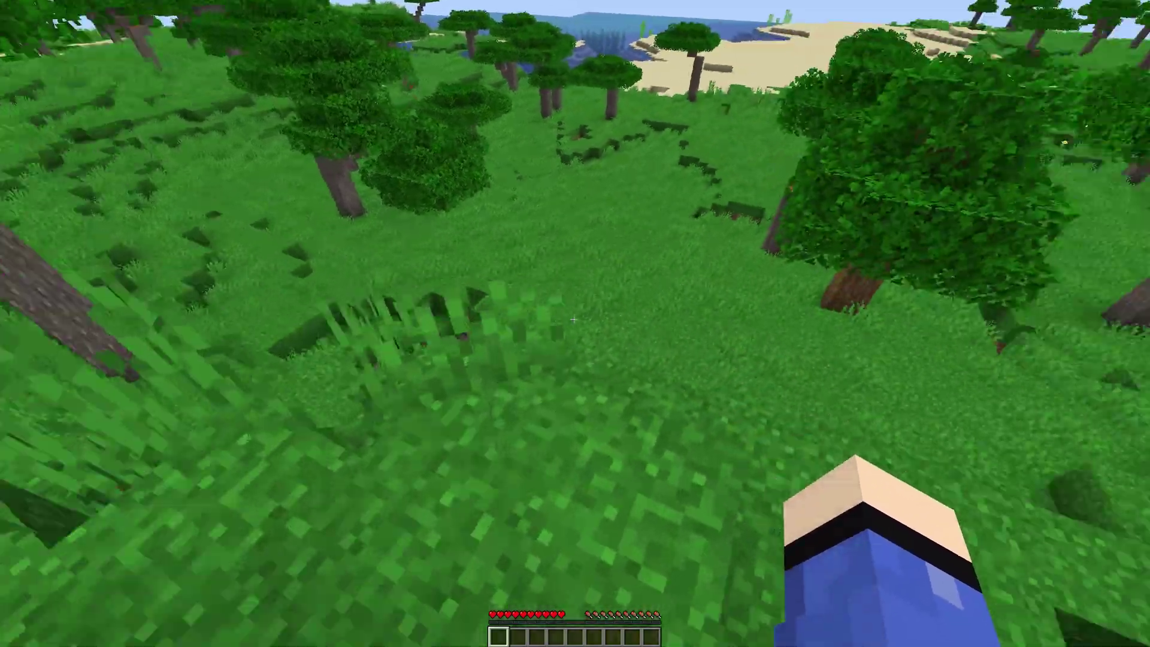